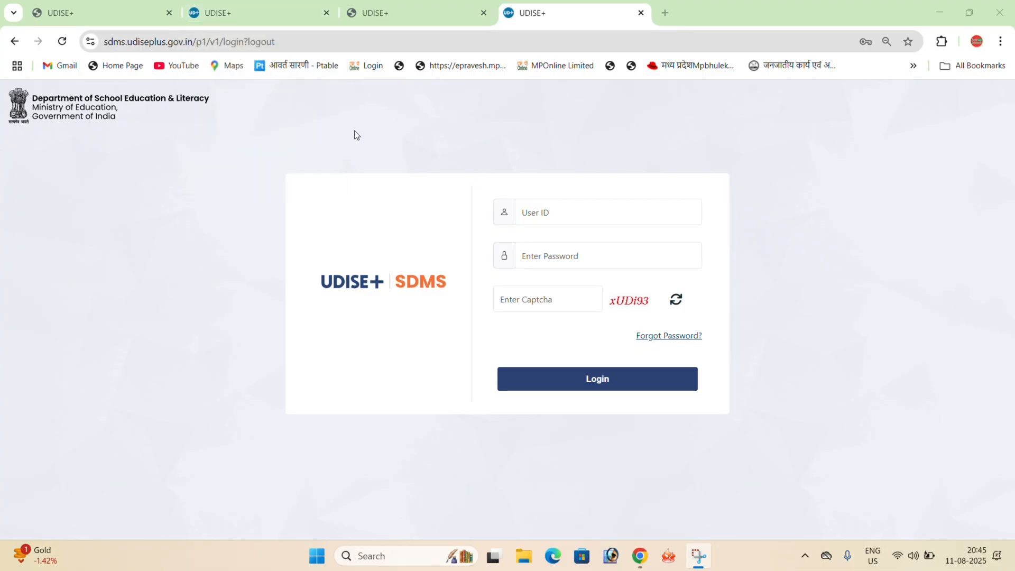
- Search Google for udise plus in a new browser tab and open the UDISE+ website
click(666, 13)
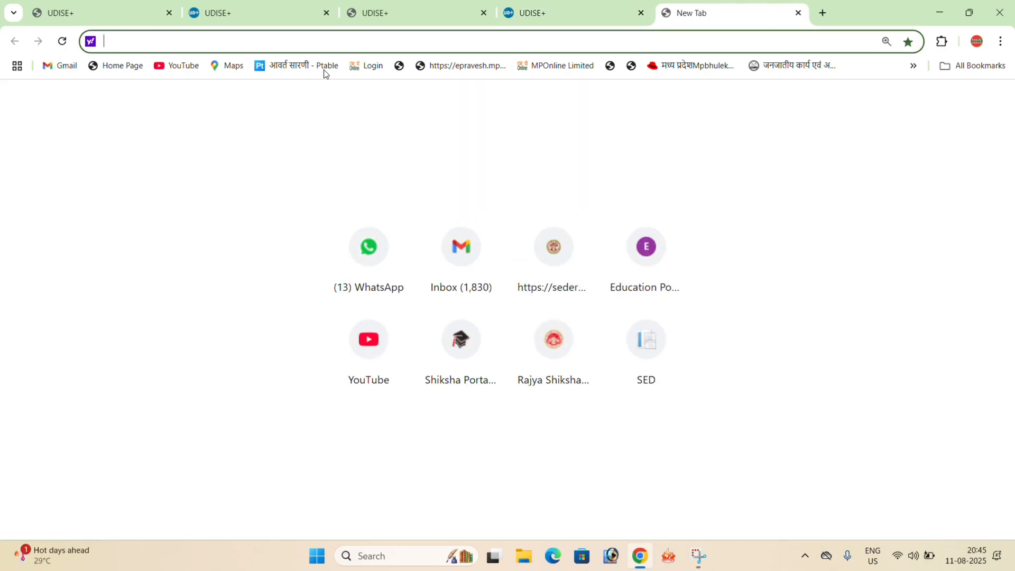
text(google.com)
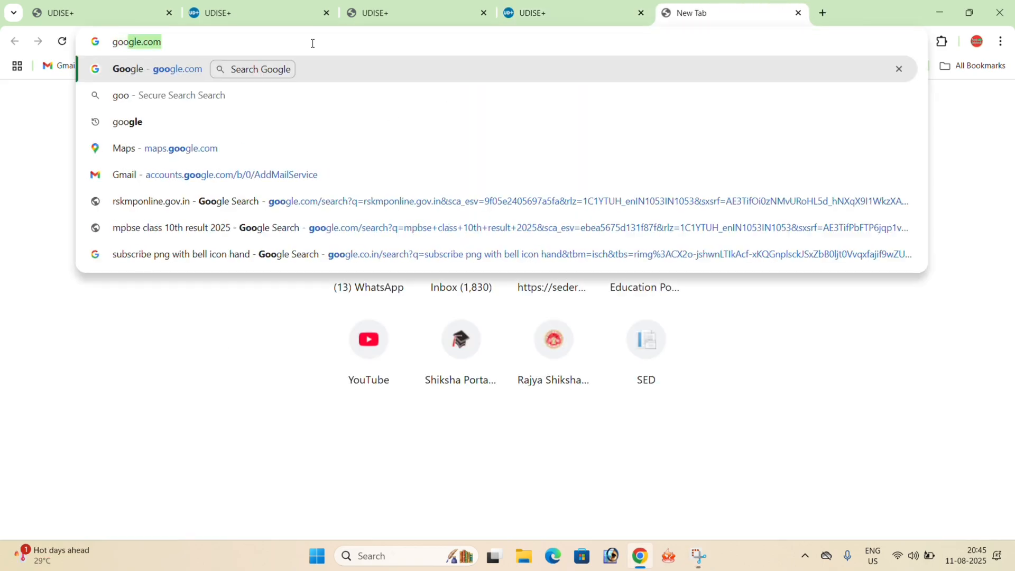
key(Return)
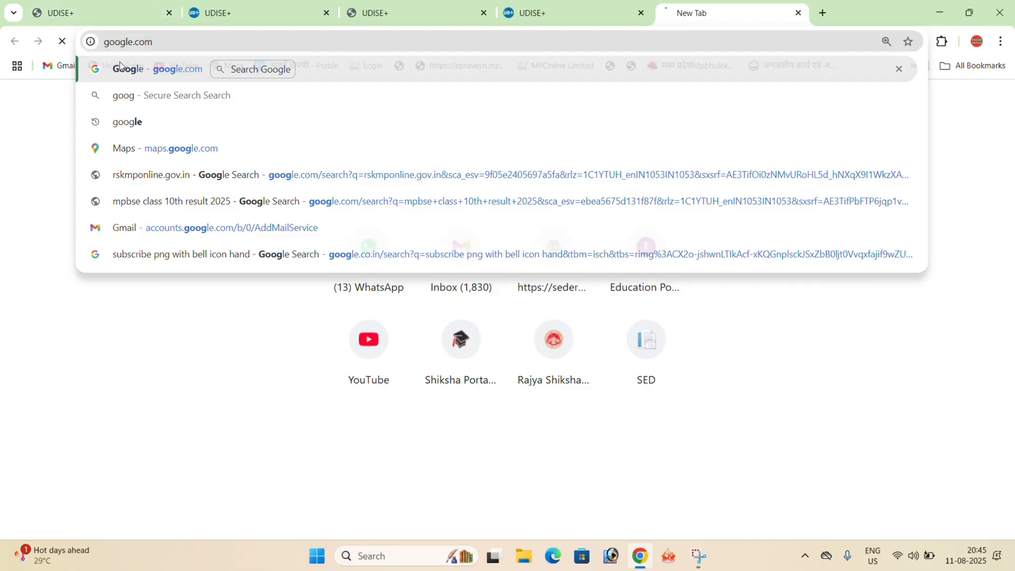
click(448, 243)
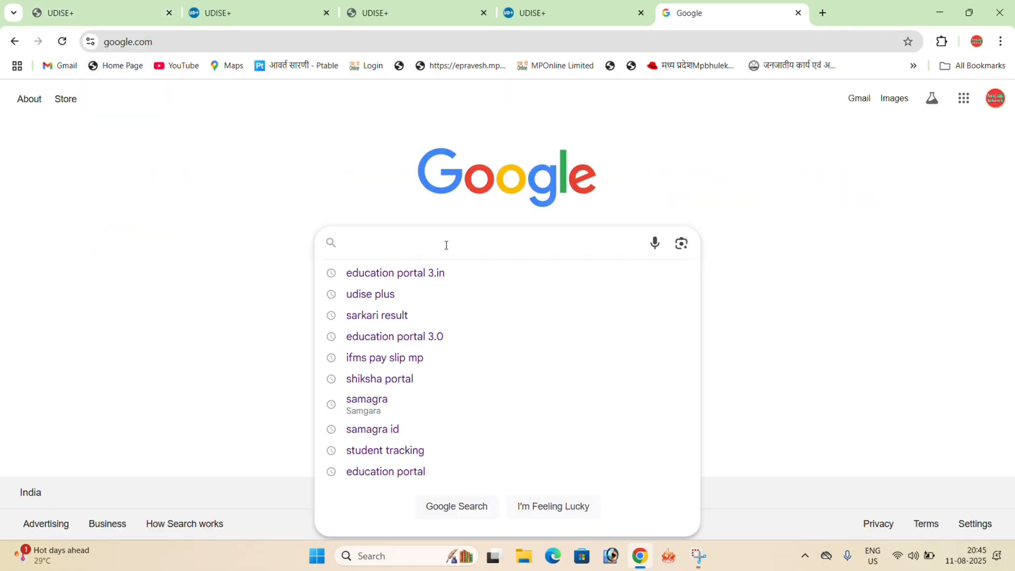
click(376, 294)
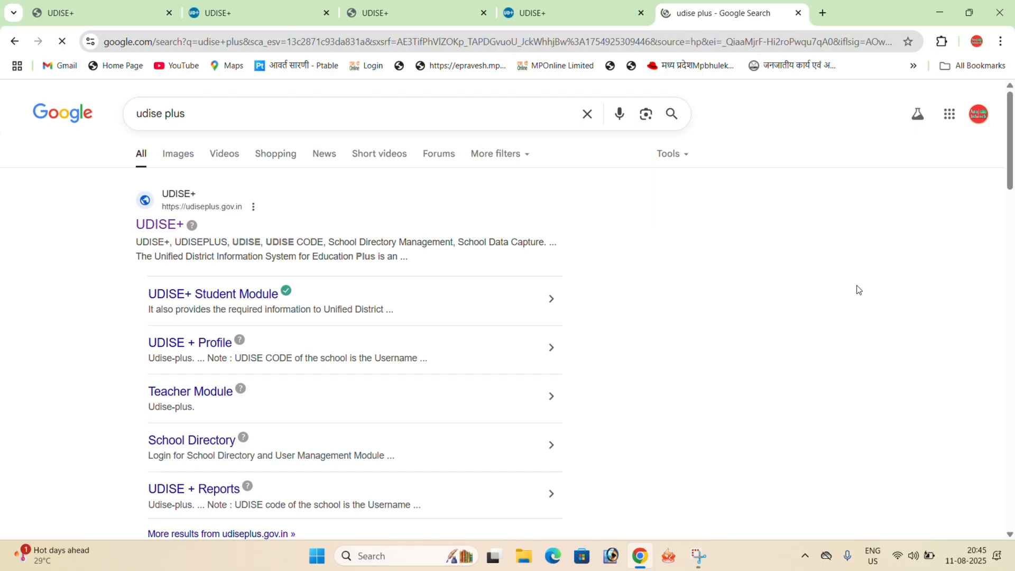
click(149, 227)
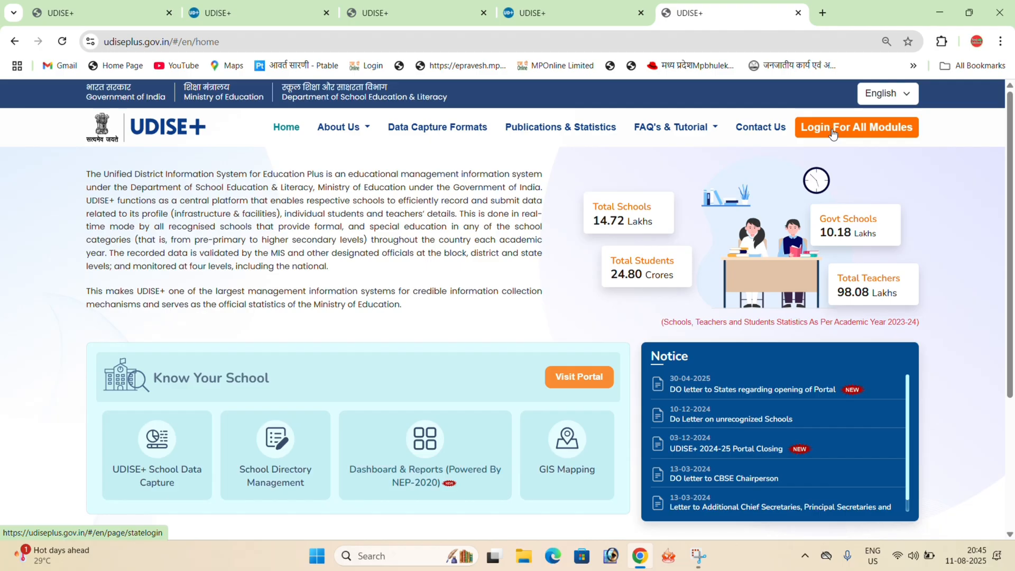
- Choose Madhya Pradesh as the state in the login for all modules and open the Students Module login page
click(833, 133)
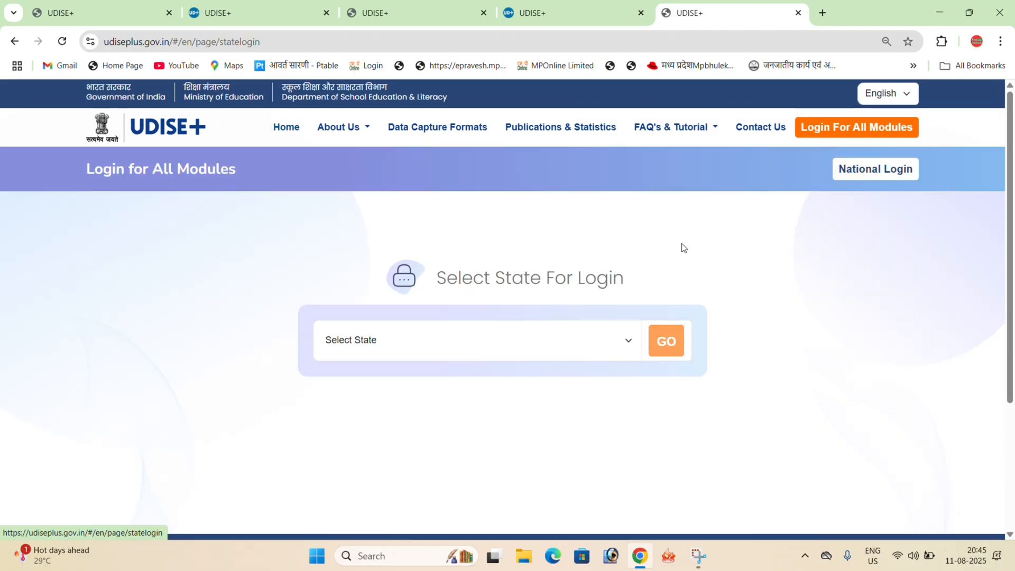
click(442, 346)
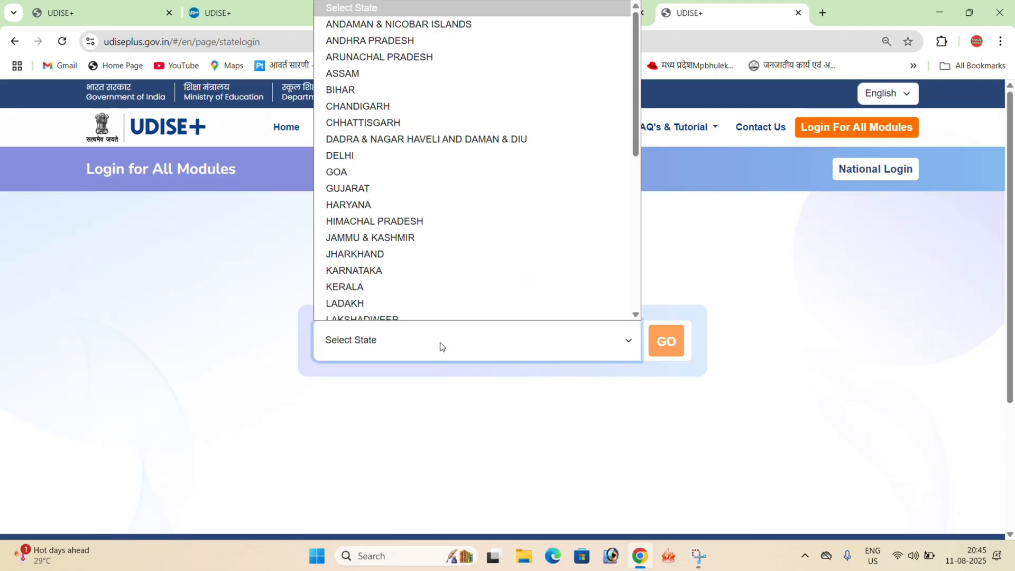
key(m)
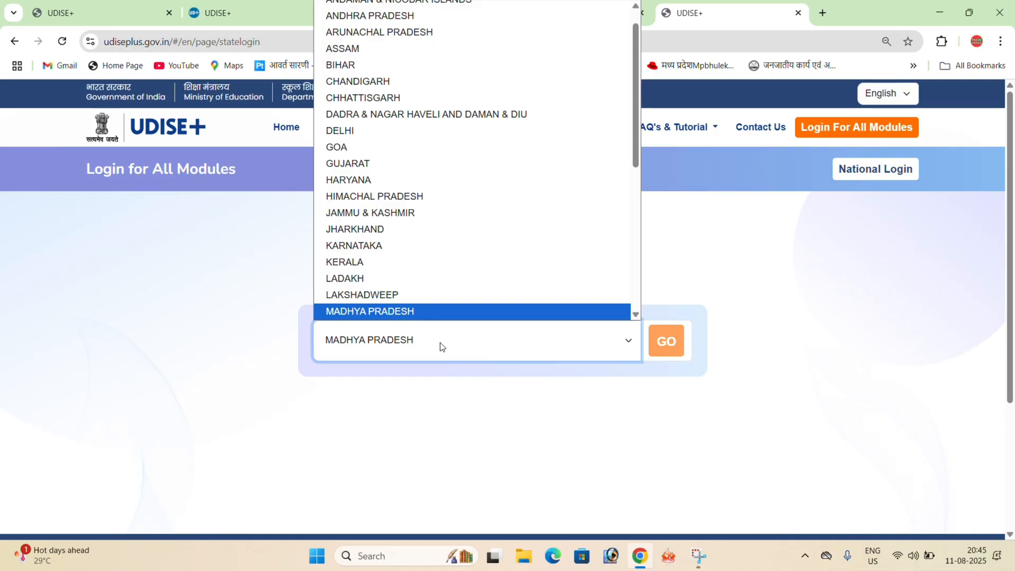
click(668, 344)
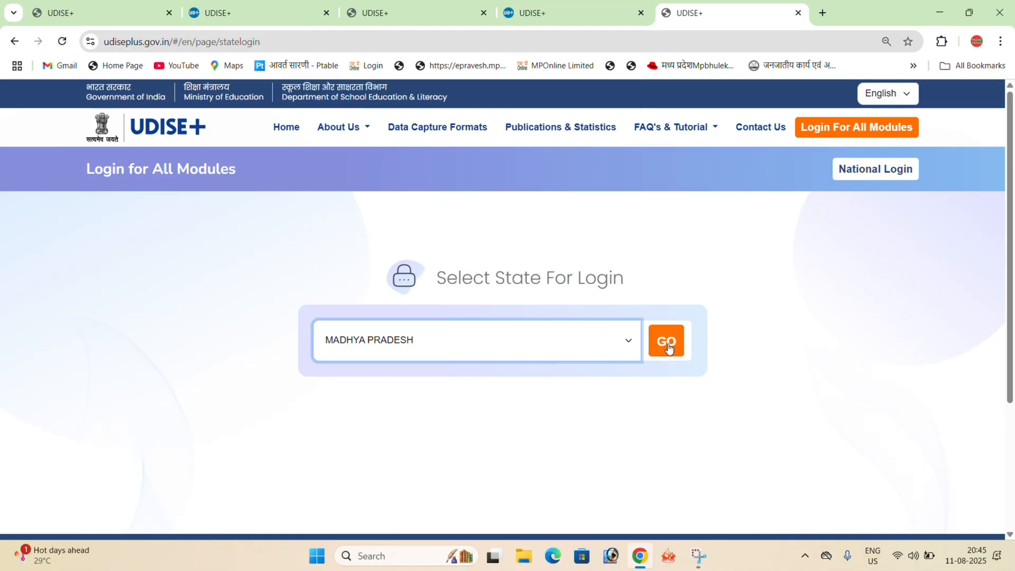
click(668, 345)
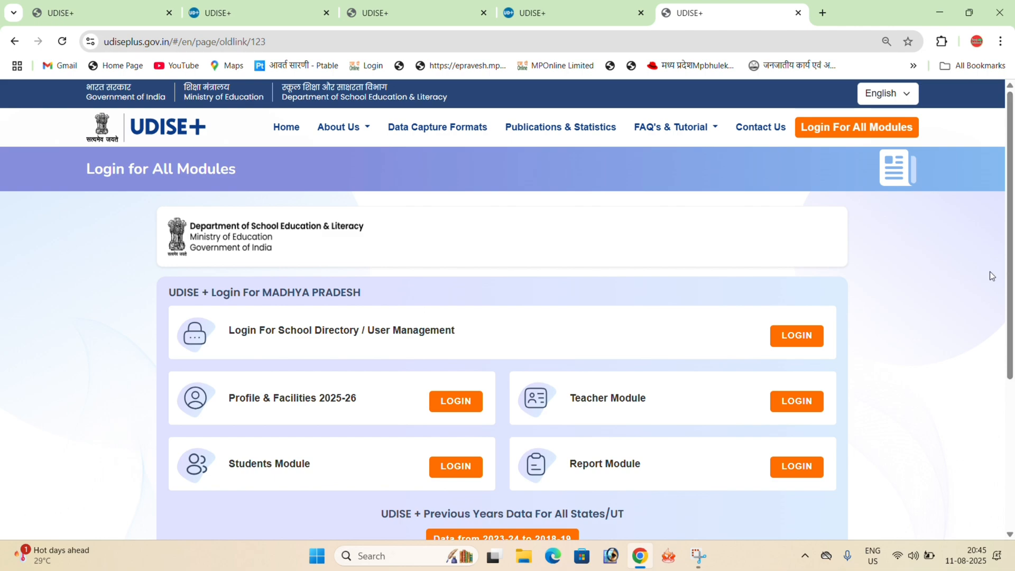
scroll(1011, 320, down, 1)
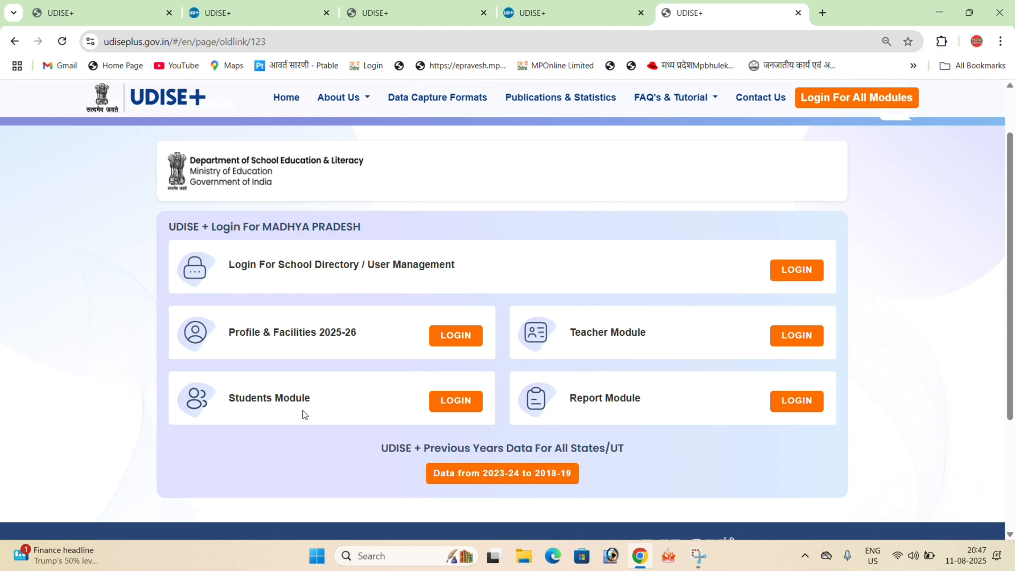
click(457, 408)
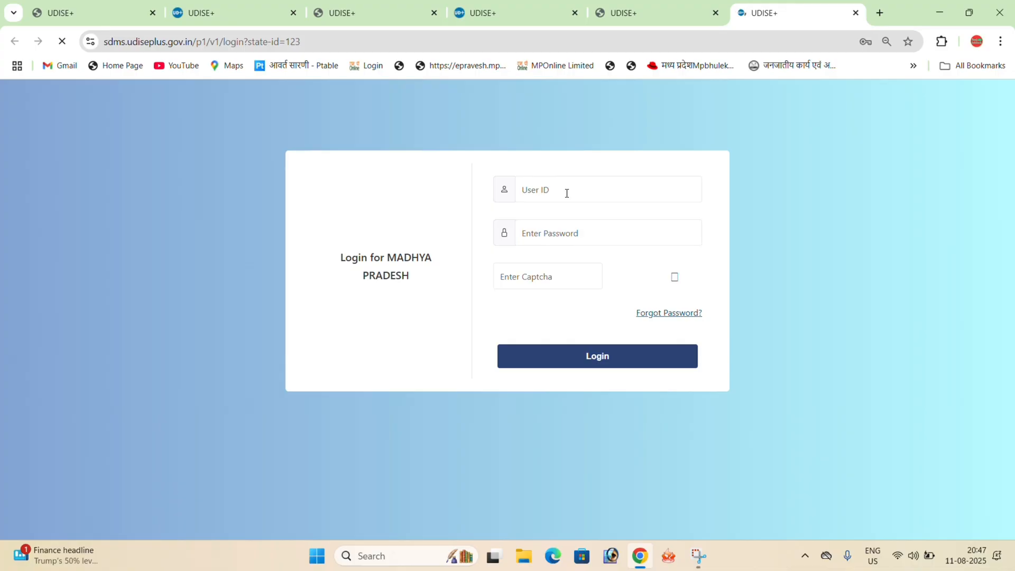
- Enter the school's user ID and fill in its saved password, authorising the autofill with the Windows PIN
click(546, 189)
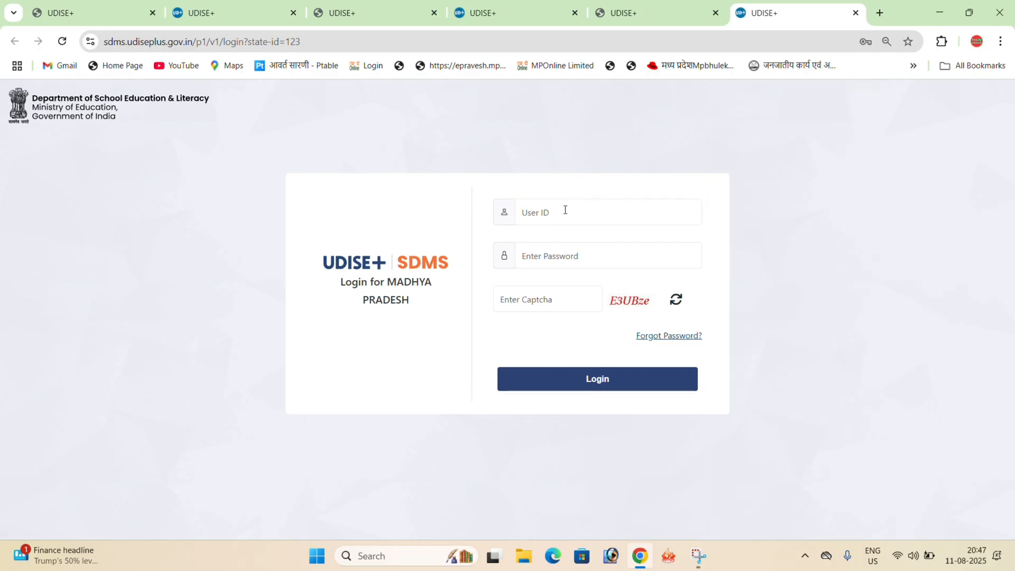
click(563, 212)
text(23520)
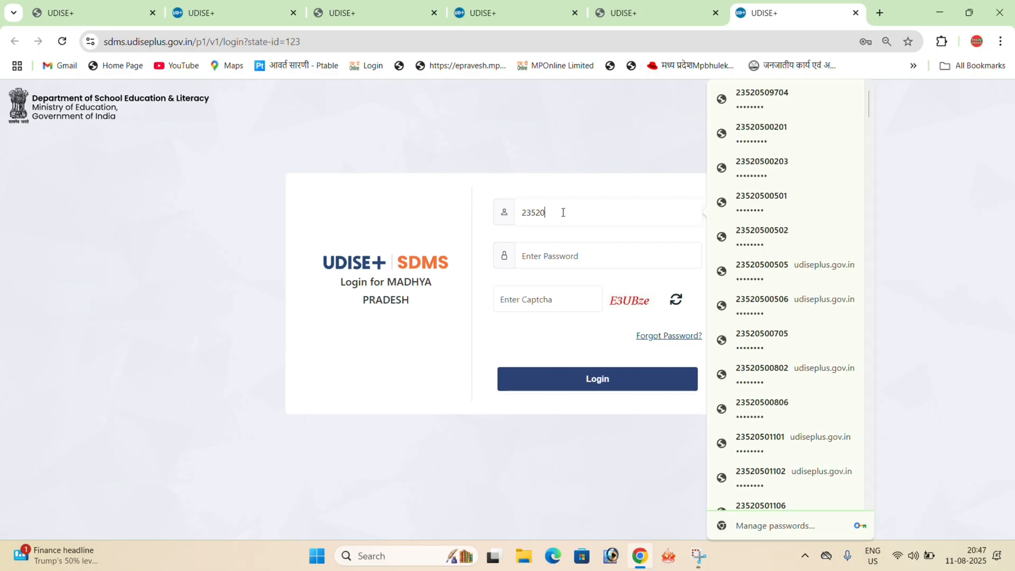
text(509704)
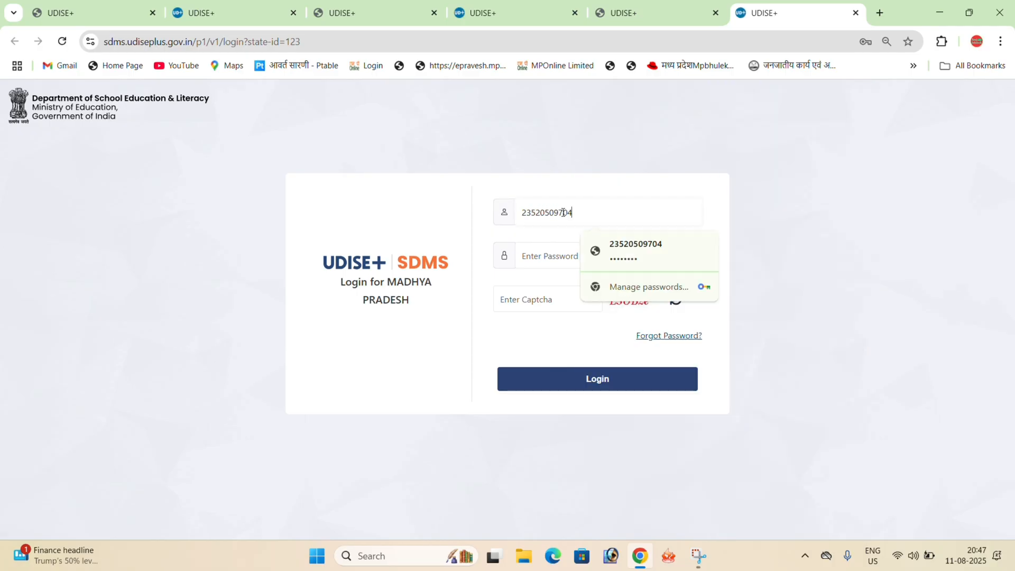
click(632, 252)
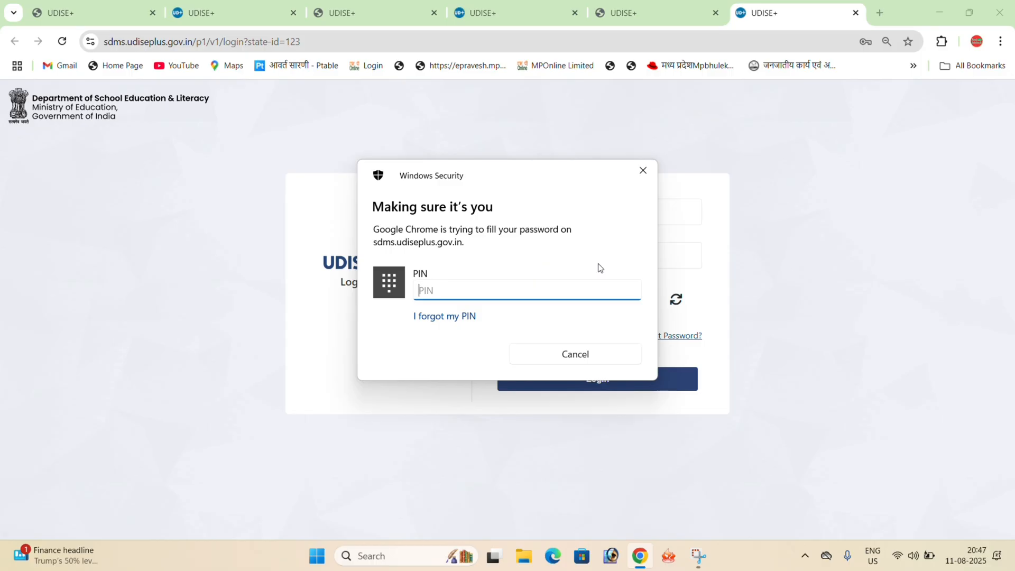
text(••••)
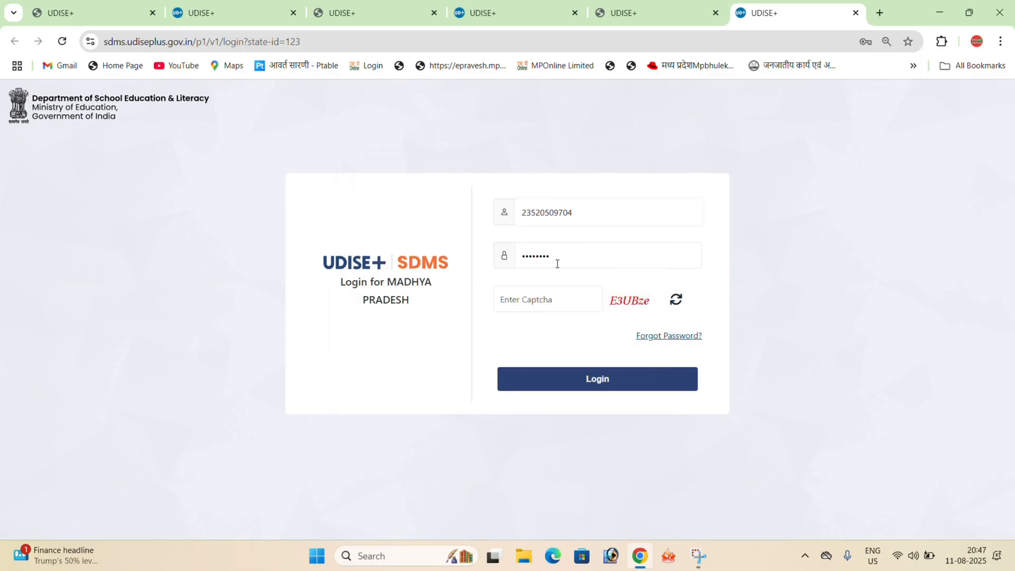
- Enter the displayed captcha code and log in to the Students Module
click(547, 301)
text(E3UBze)
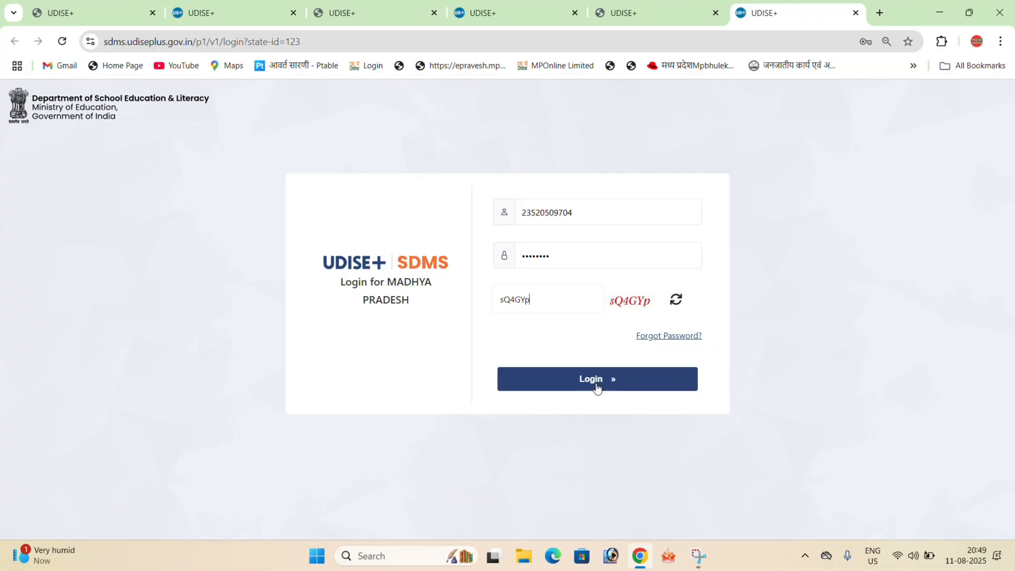
click(596, 386)
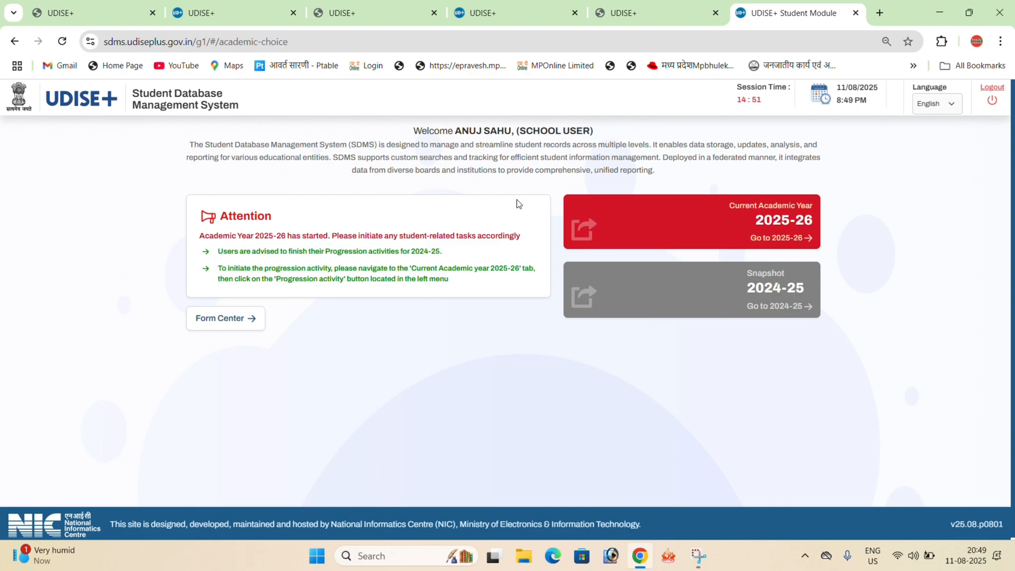
- Open the school dashboard for the current academic year 2025-26
click(784, 236)
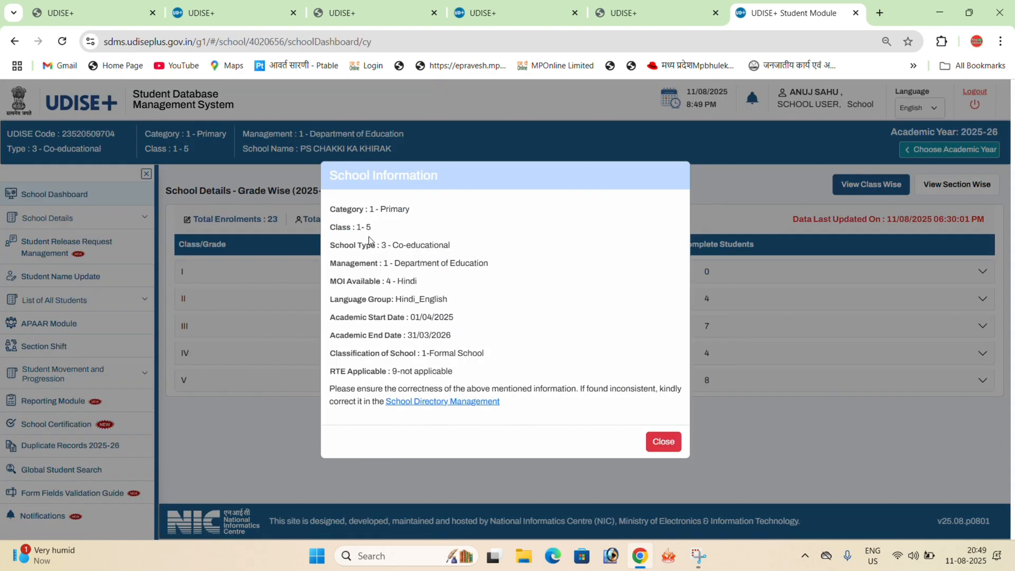
click(668, 445)
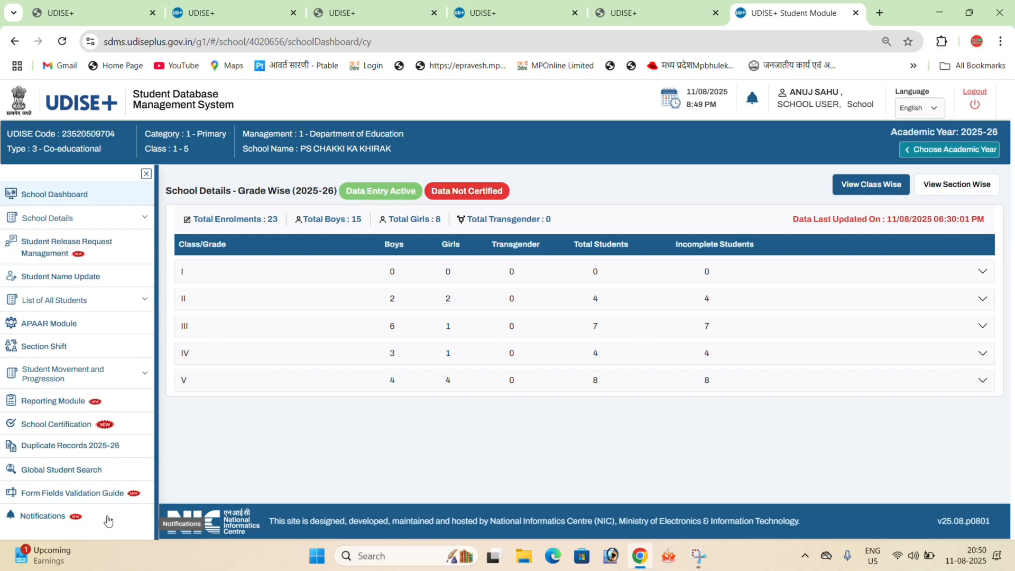
- Check the Finalize Progression page of the Progression Activity for academic year 2024-25, then return to the module choice
click(142, 376)
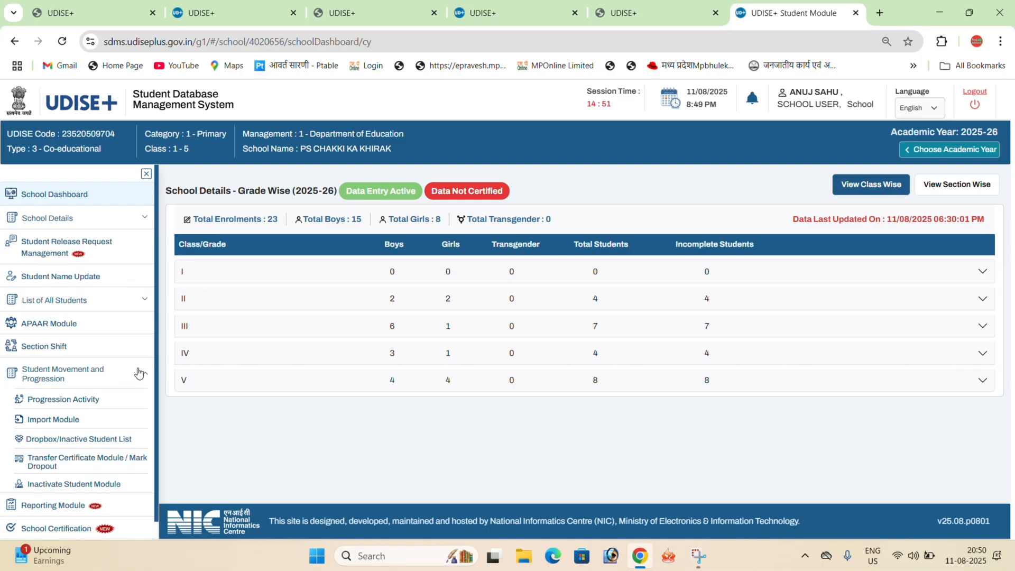
click(93, 405)
click(602, 373)
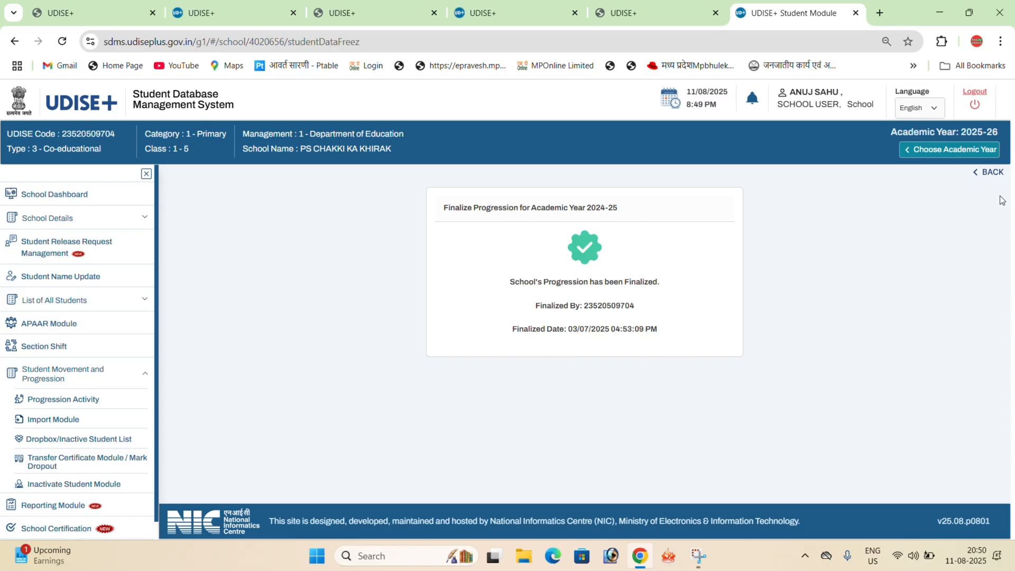
click(988, 173)
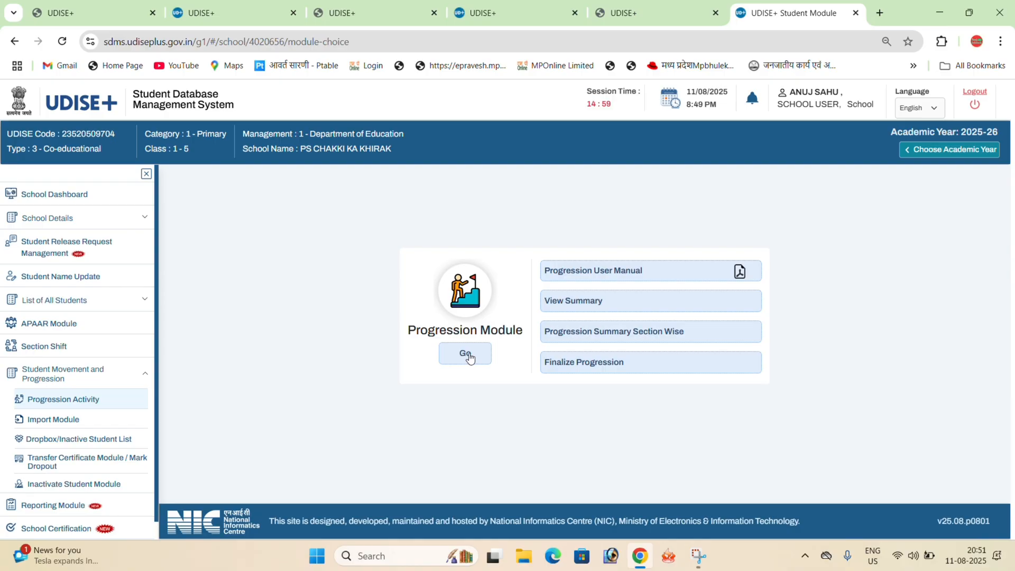
- Review the progression details of the students in class I, section A, in the Progression Module and return to the module choice
click(468, 354)
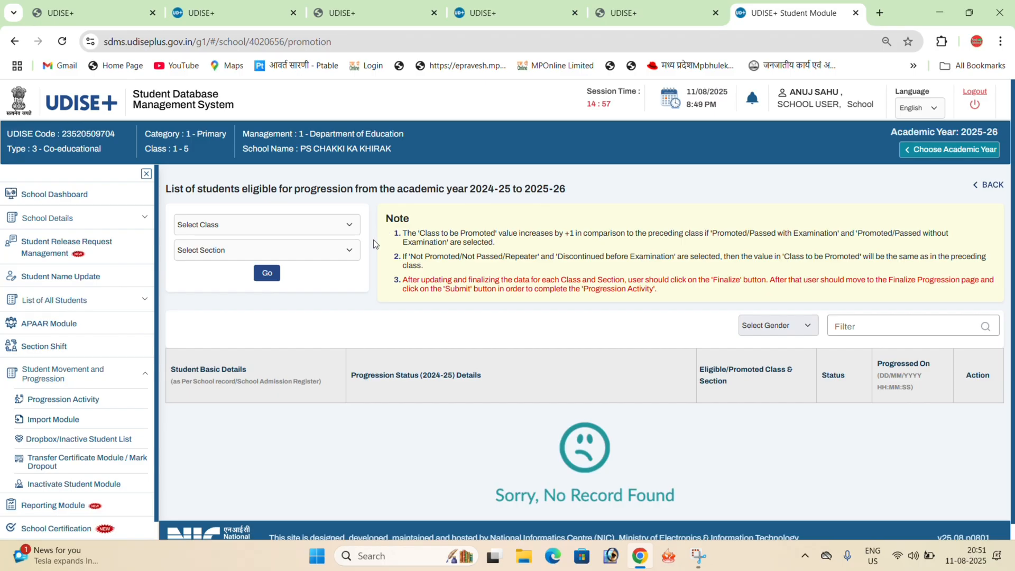
click(212, 224)
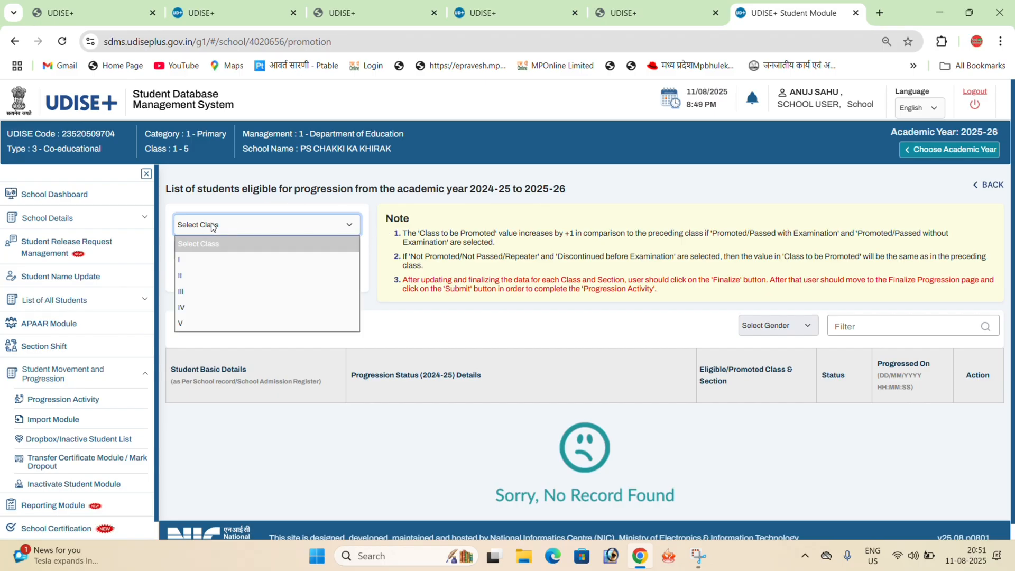
click(199, 258)
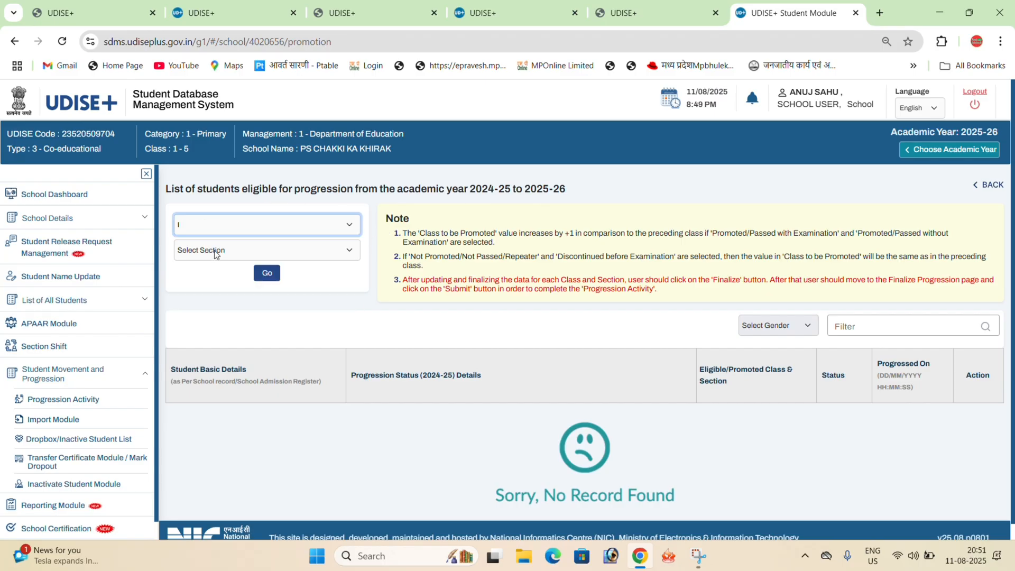
click(215, 255)
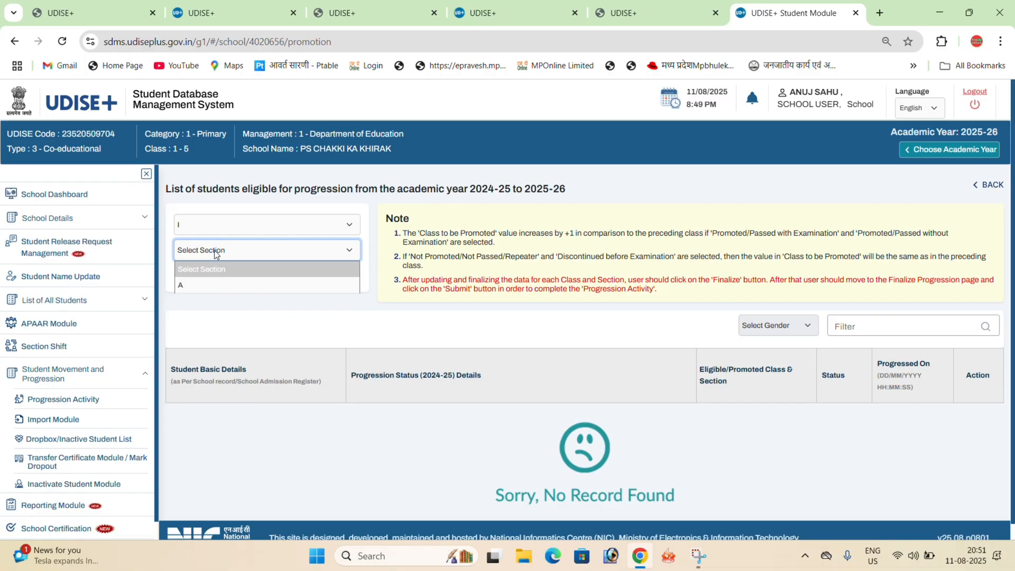
click(194, 286)
click(266, 274)
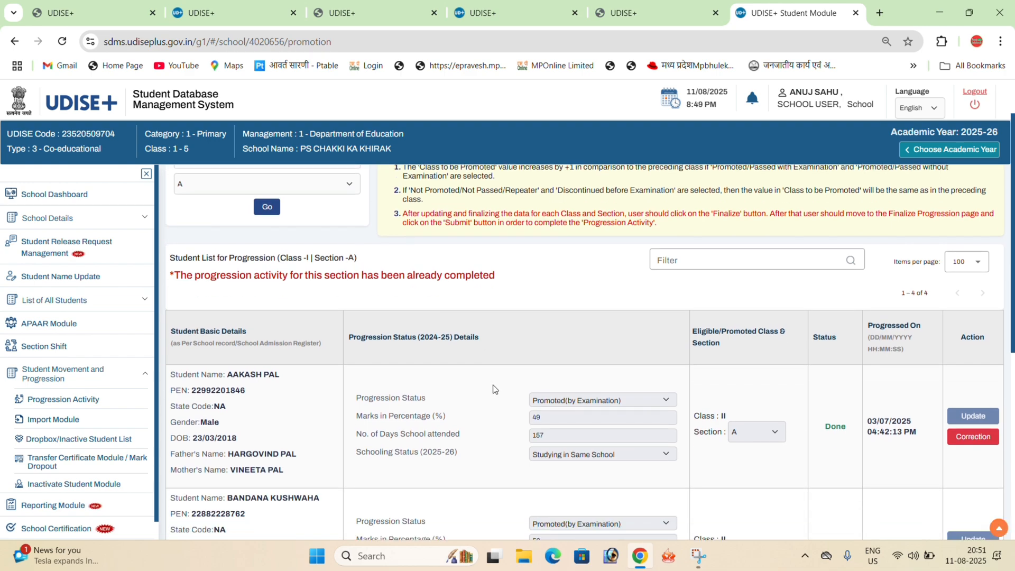
scroll(497, 386, down, 1)
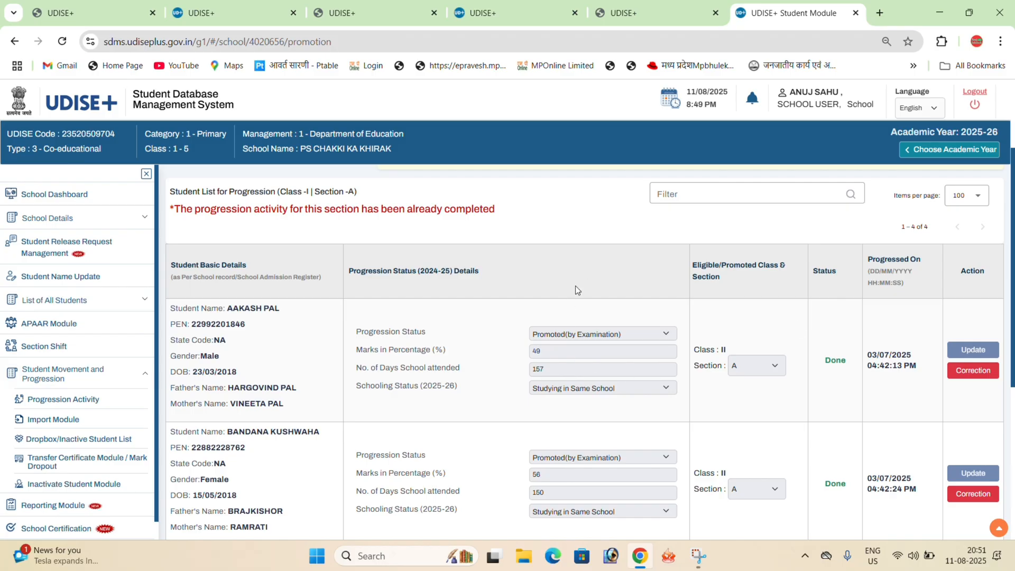
scroll(703, 400, down, 5)
scroll(748, 358, up, 6)
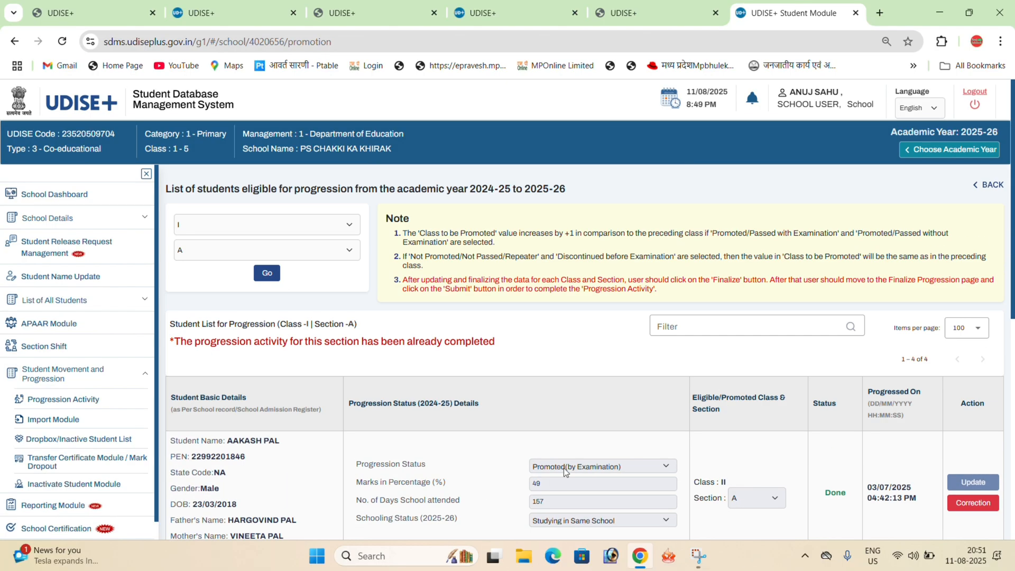
click(988, 187)
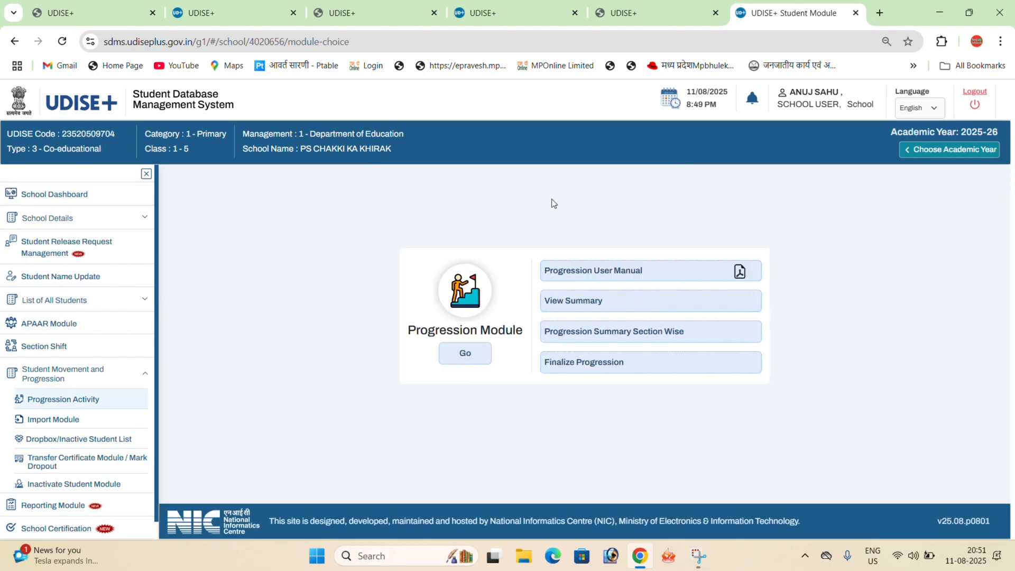
- Reopen the Progression Module's student list and look through the classes available for progression
click(460, 360)
click(287, 231)
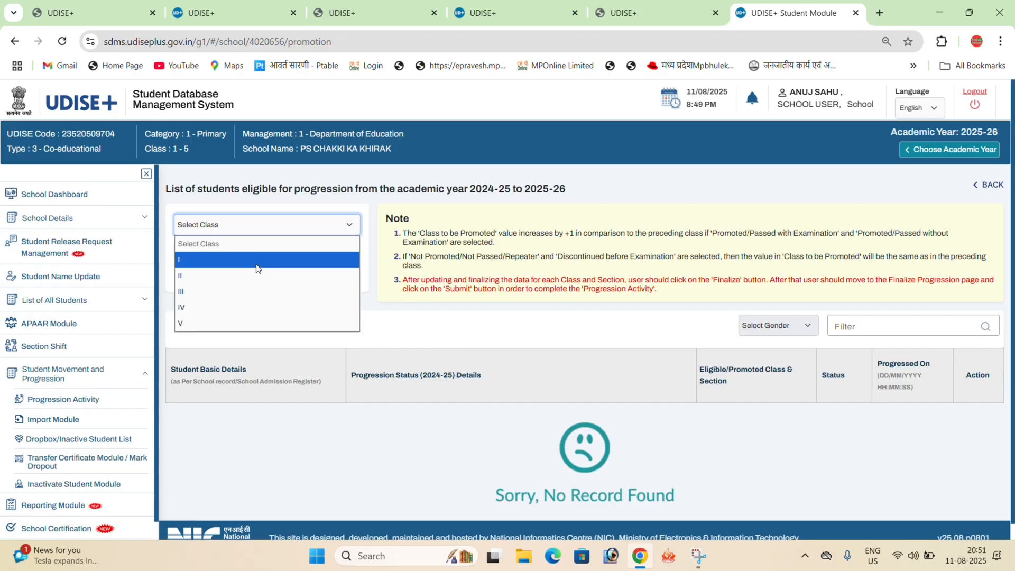
click(324, 332)
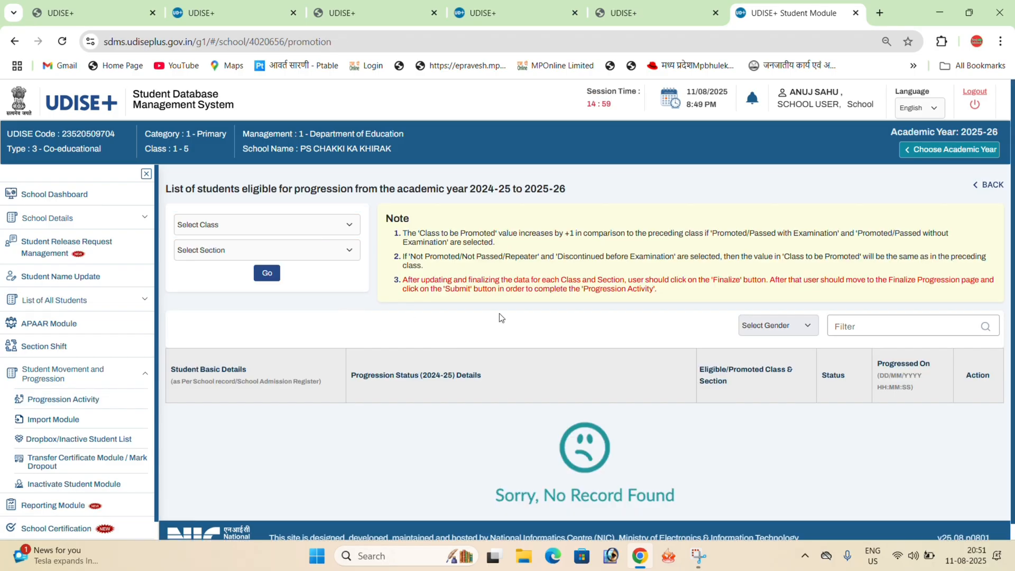
- Recheck the Finalize Progression status for academic year 2024-25 under Progression Activity, then return to the module choice
click(64, 399)
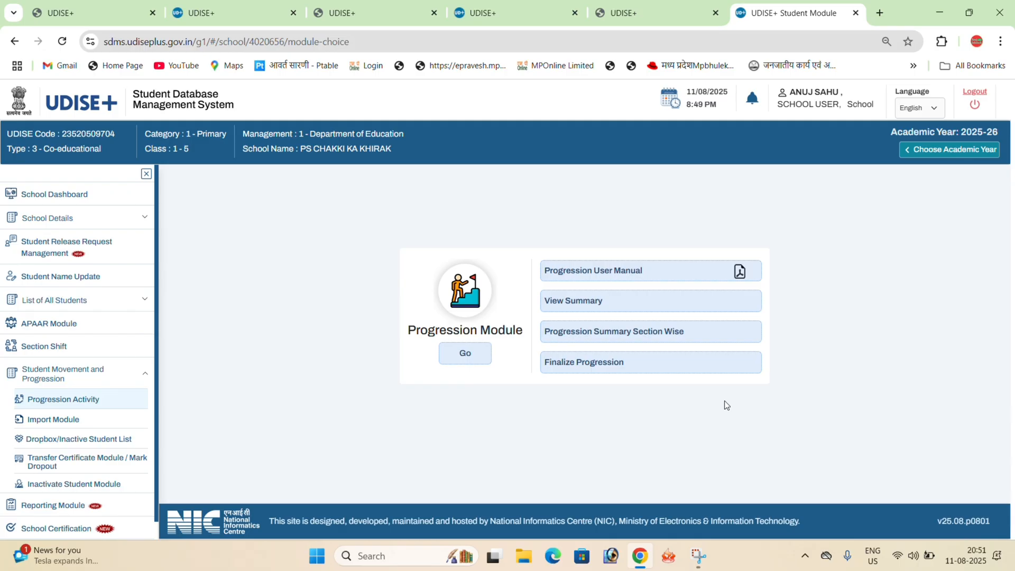
click(599, 376)
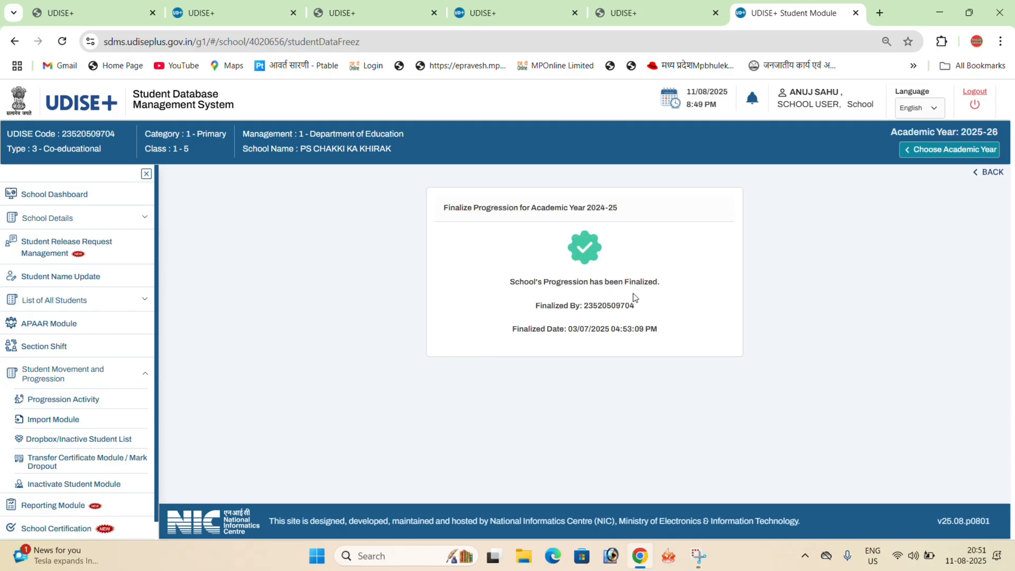
click(978, 176)
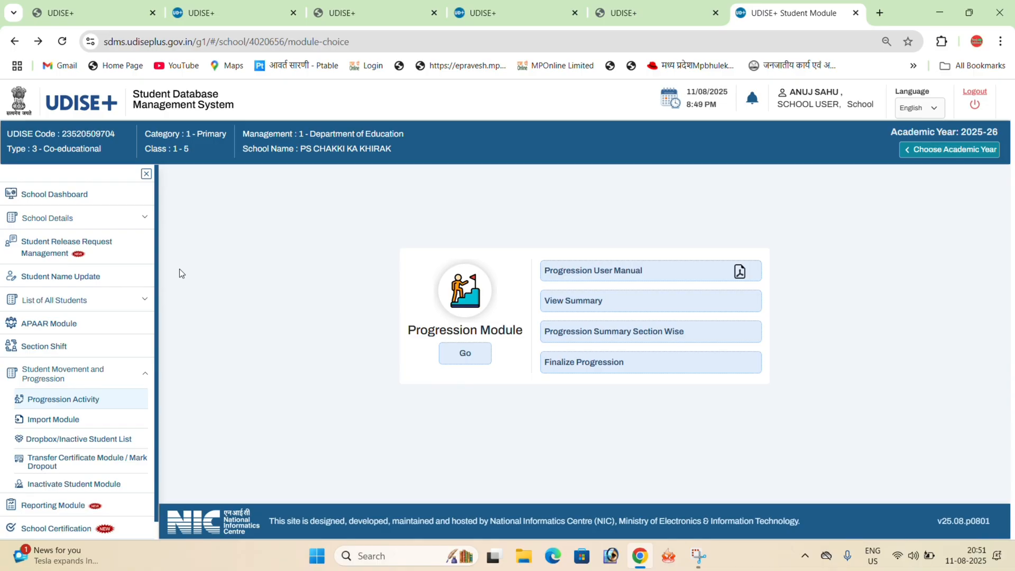
- Open the student enrolment list of class II, section A, from the school dashboard
click(38, 201)
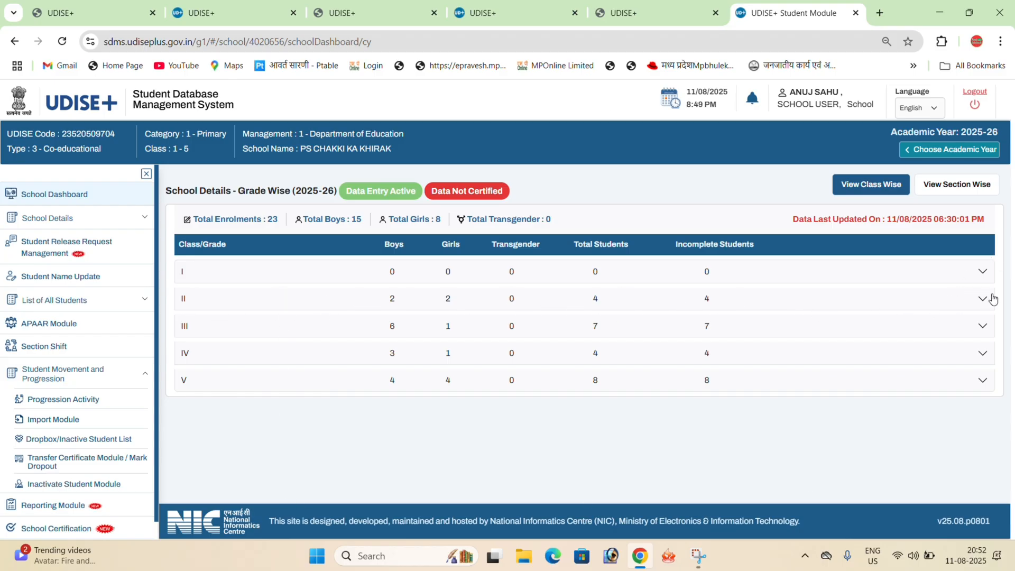
click(977, 300)
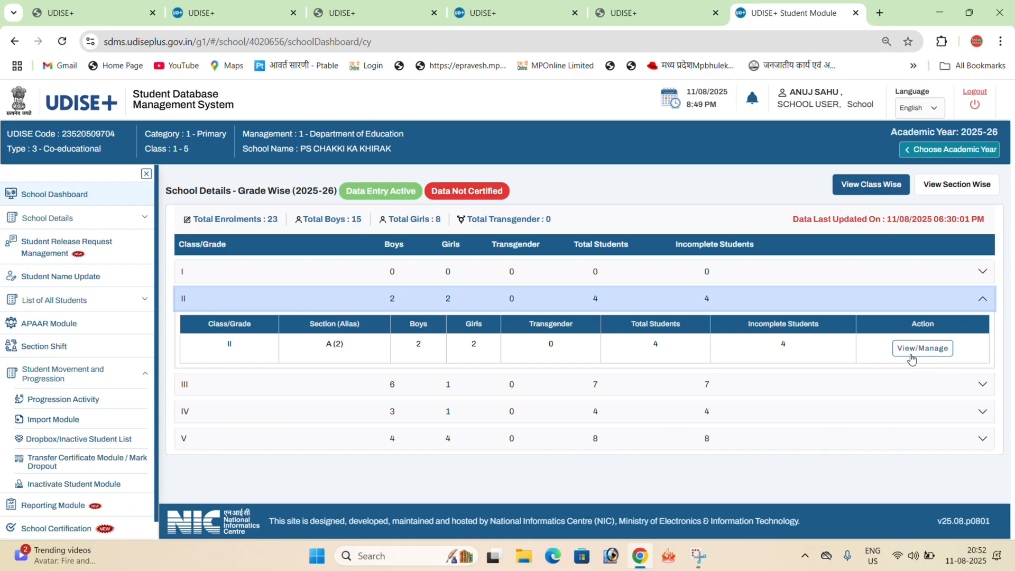
click(935, 358)
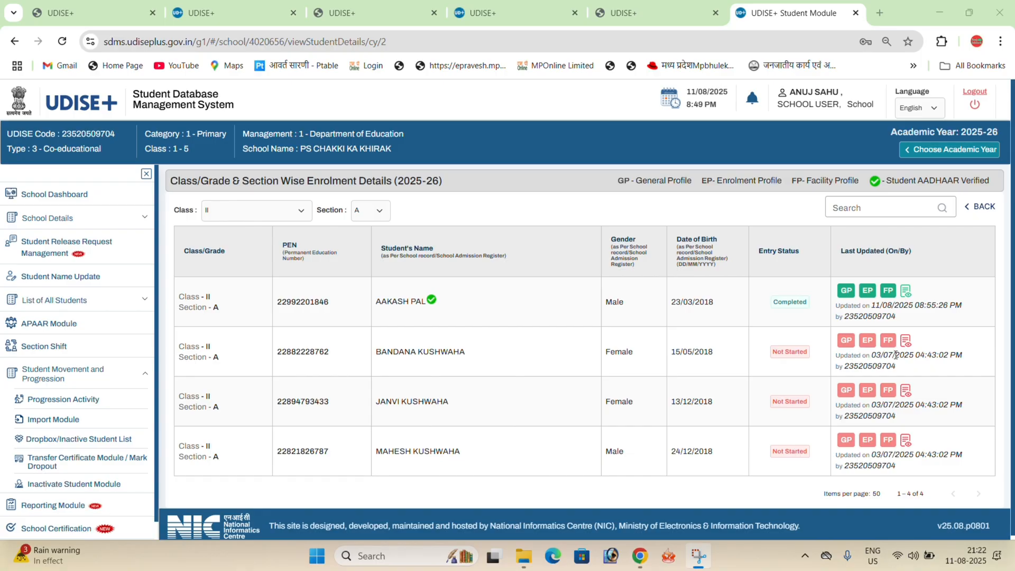
- Open the General Profile of the second student in the list and switch the site language to Hindi
click(848, 342)
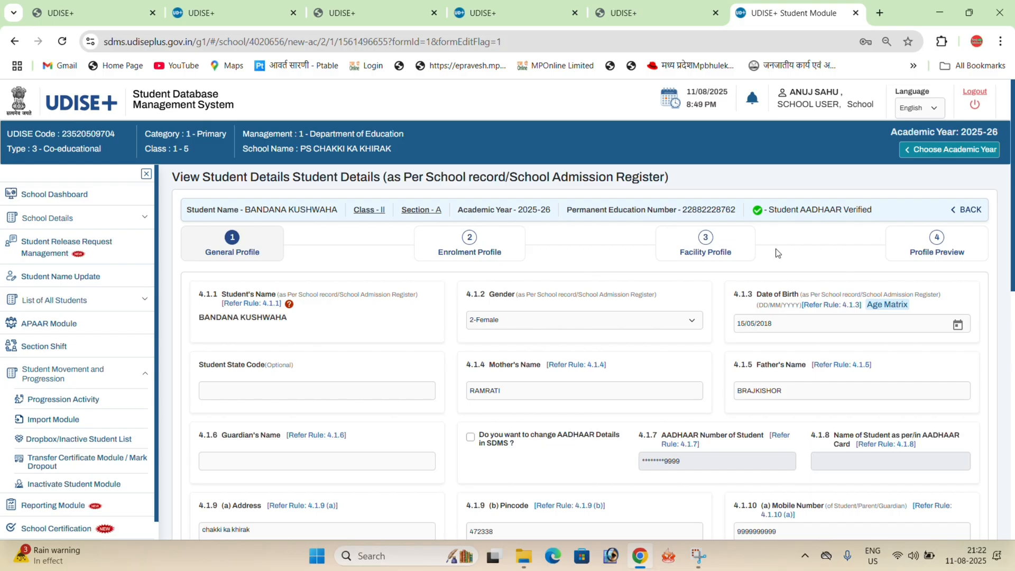
click(922, 110)
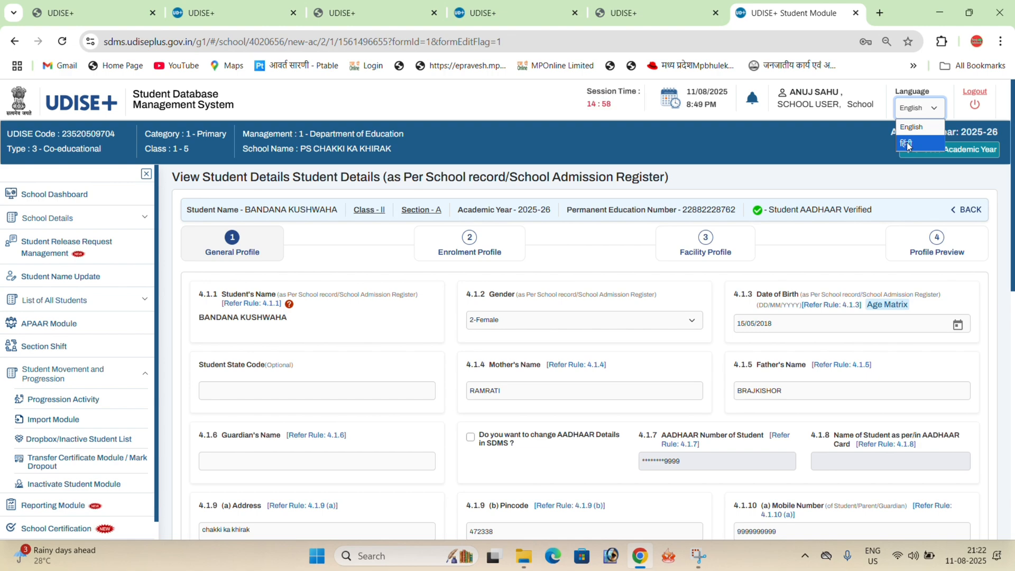
click(908, 144)
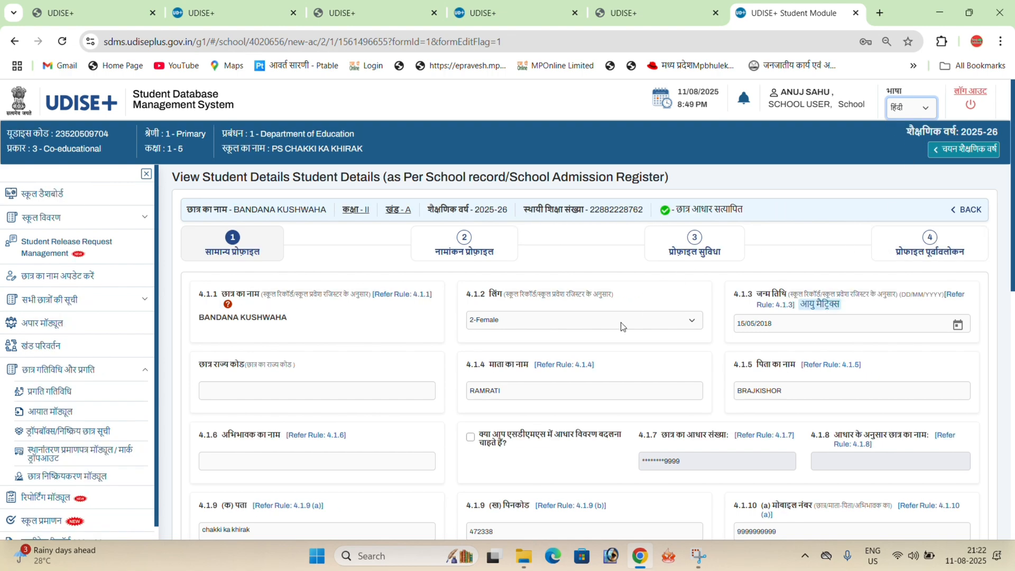
- Try to change the student's AADHAAR details in SDMS by entering a new AADHAAR number, then cancel the change
mouse_move(228, 305)
scroll(563, 254, down, 3)
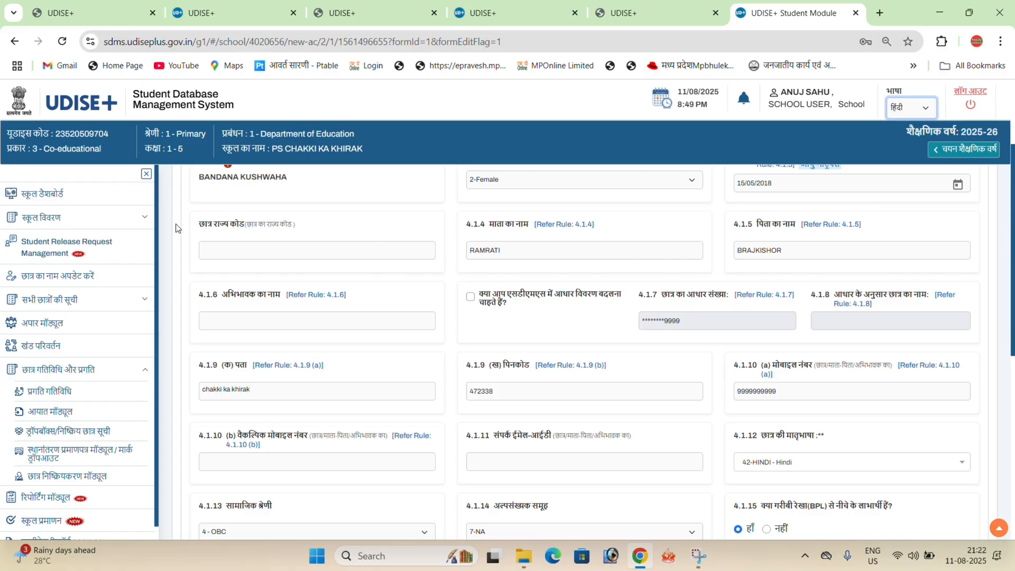
click(268, 249)
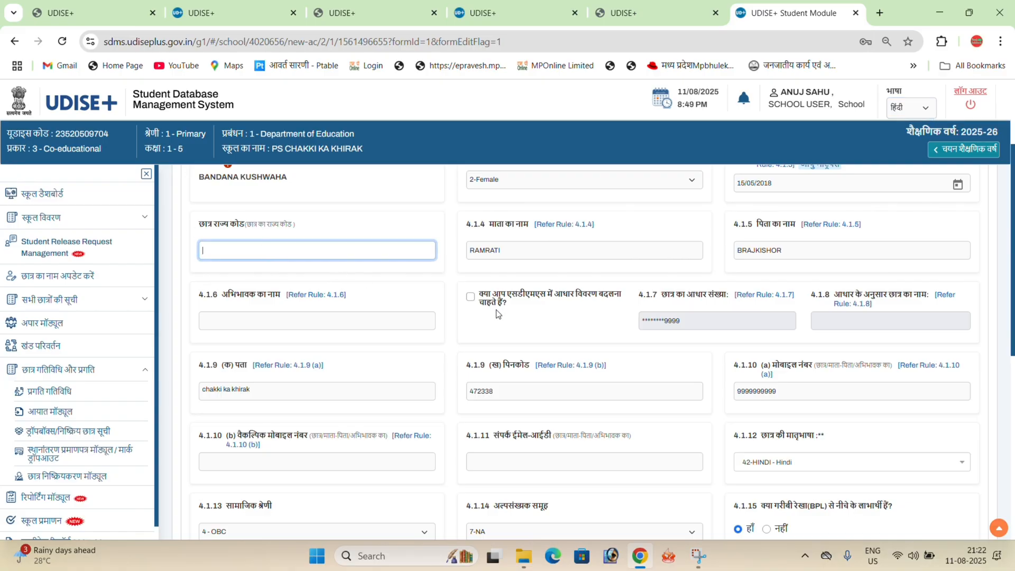
click(469, 297)
click(765, 332)
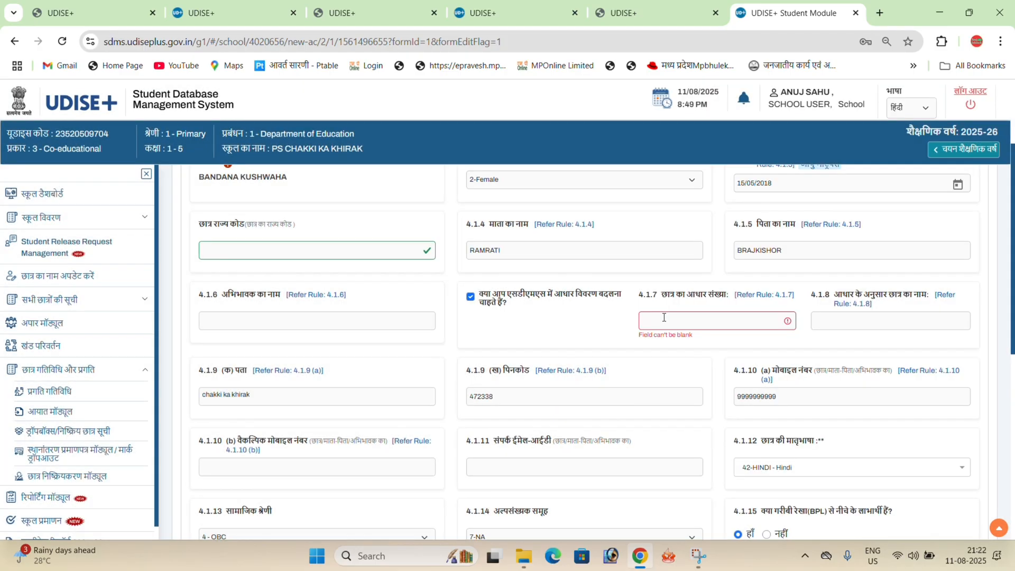
click(664, 317)
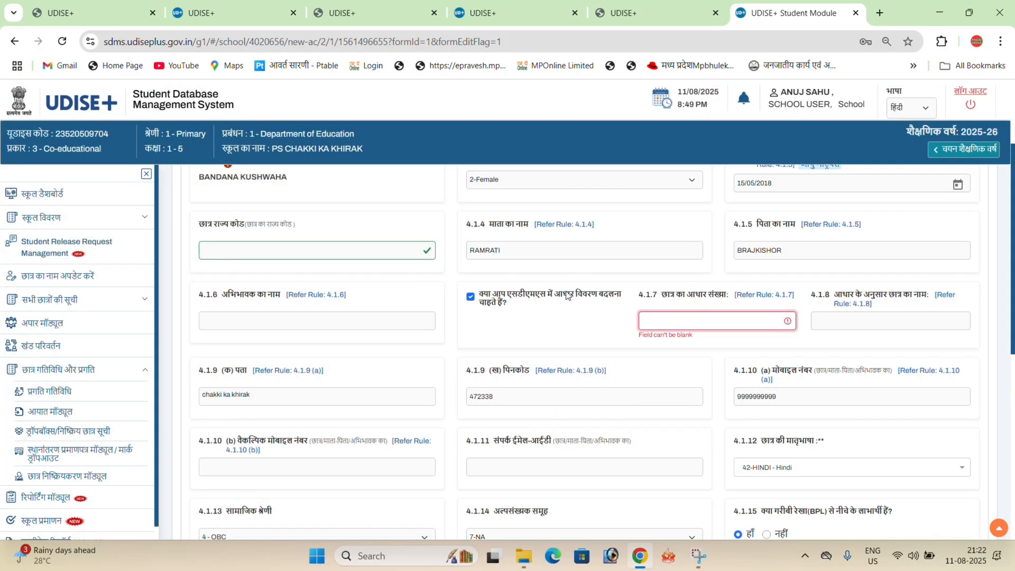
text(************)
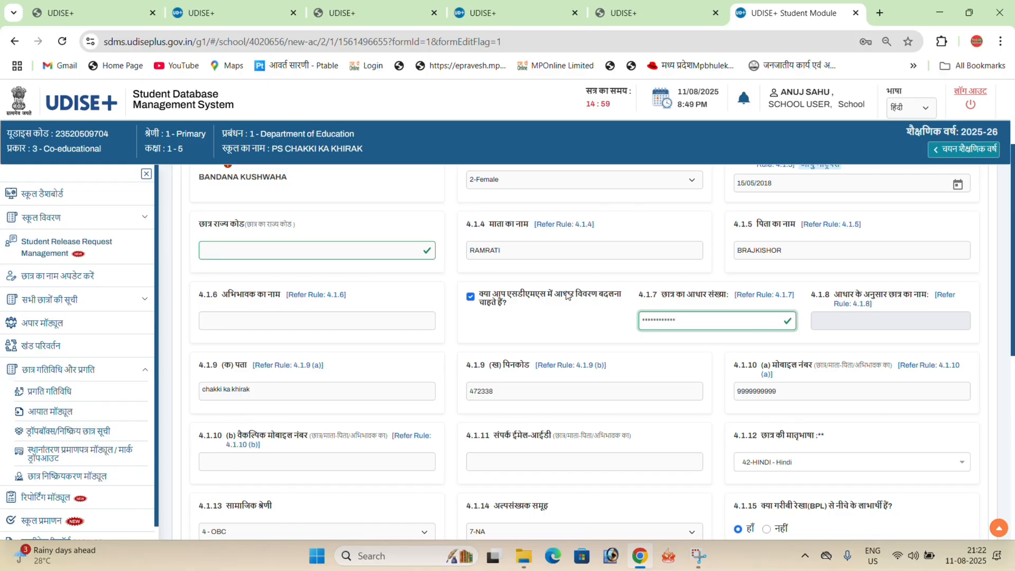
click(690, 359)
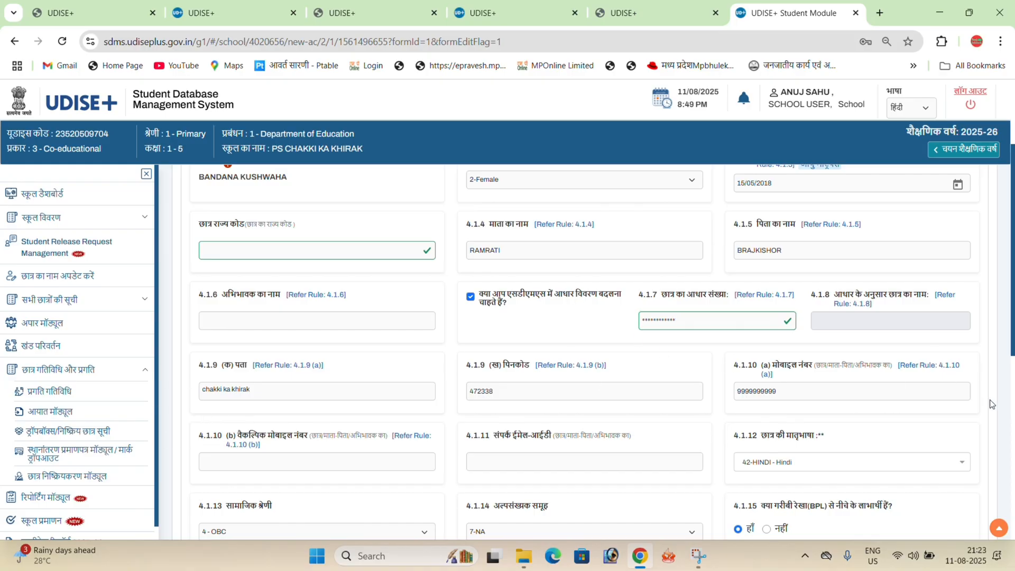
click(468, 299)
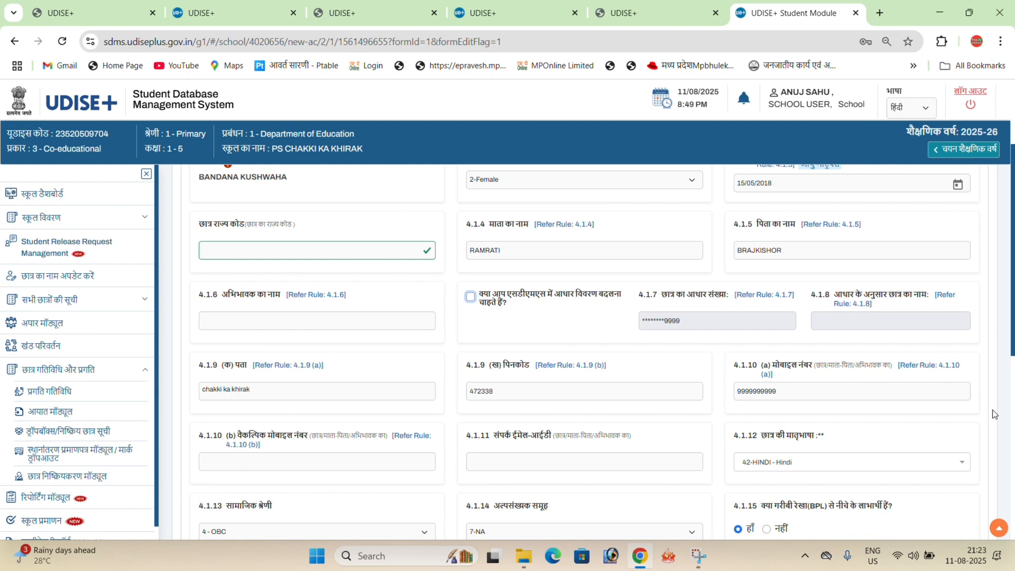
- Set the student's blood group to "Under Investigation - Result will be updated soon" and try to submit the General Profile
scroll(1013, 274, down, 1)
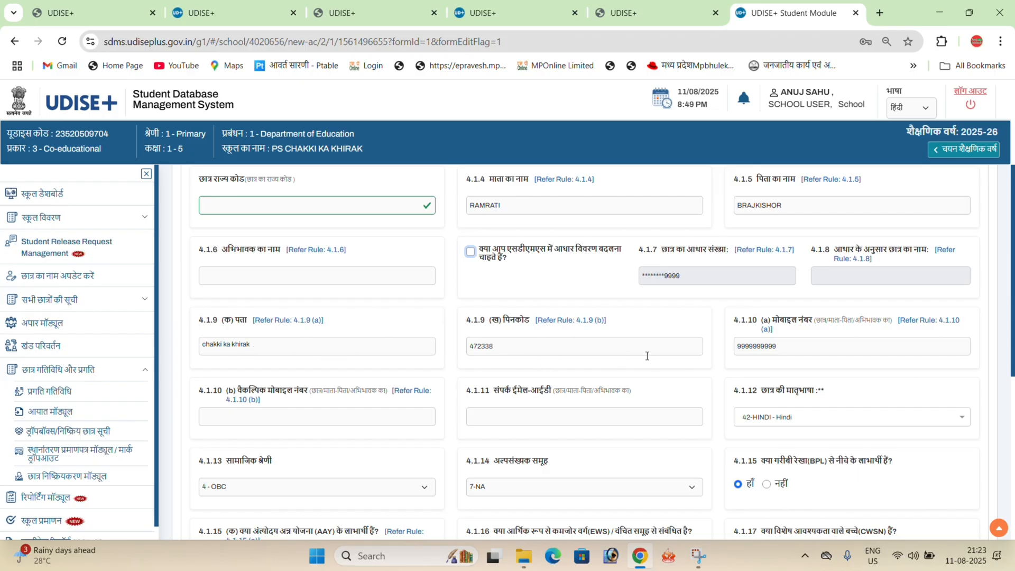
double_click(777, 347)
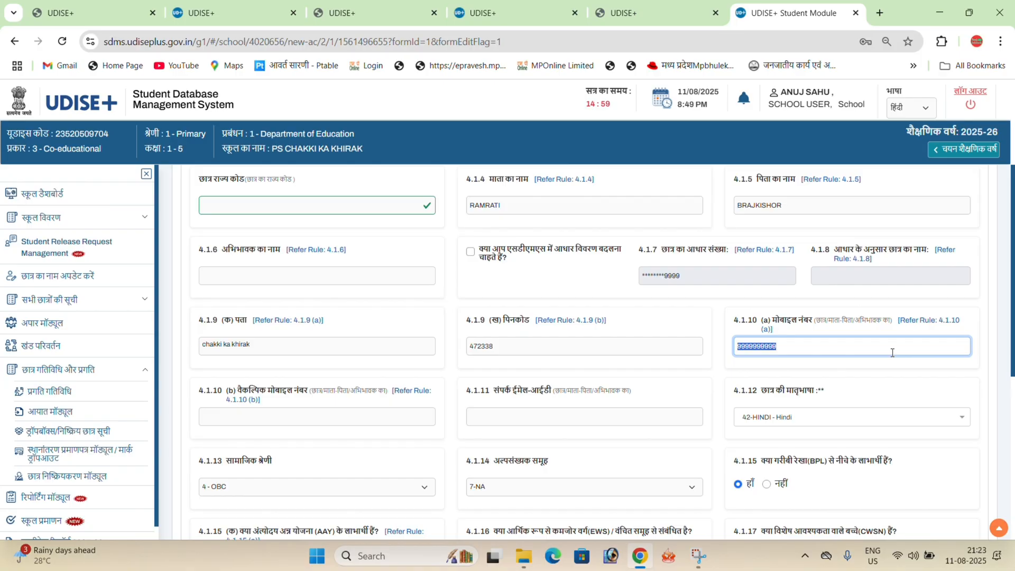
drag(1011, 315, 1011, 364)
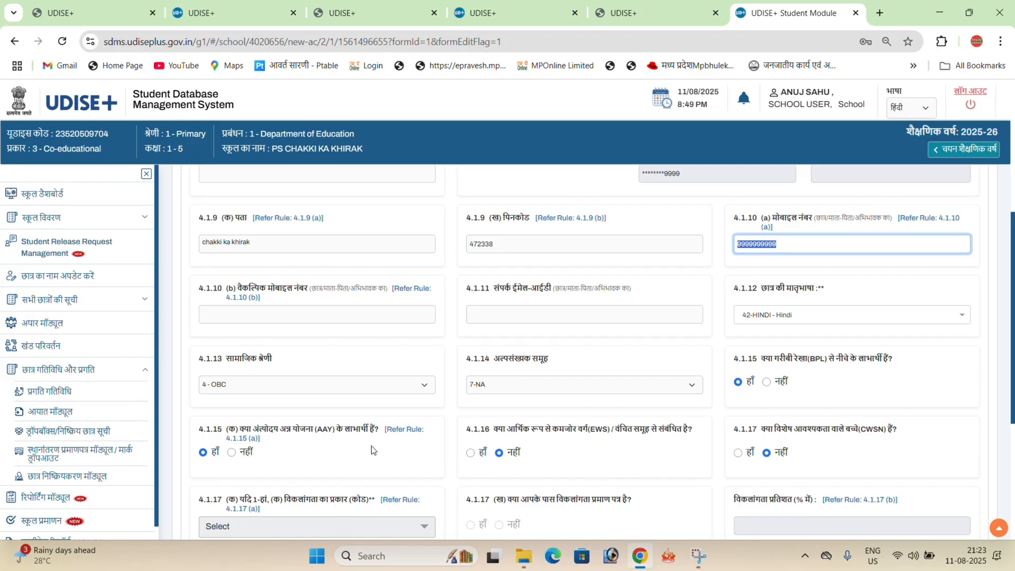
drag(1014, 348, 1014, 350)
scroll(947, 397, down, 3)
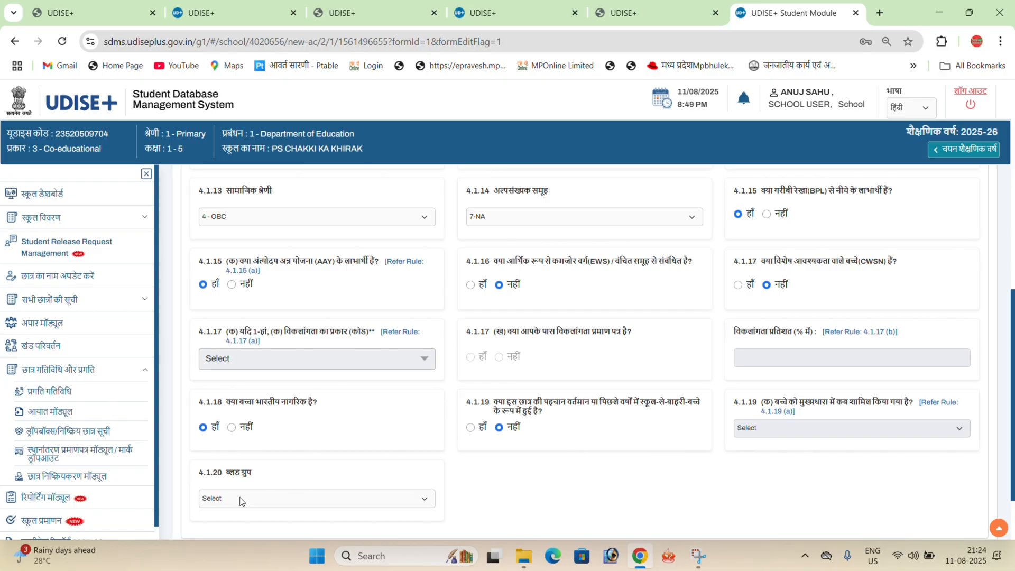
click(262, 499)
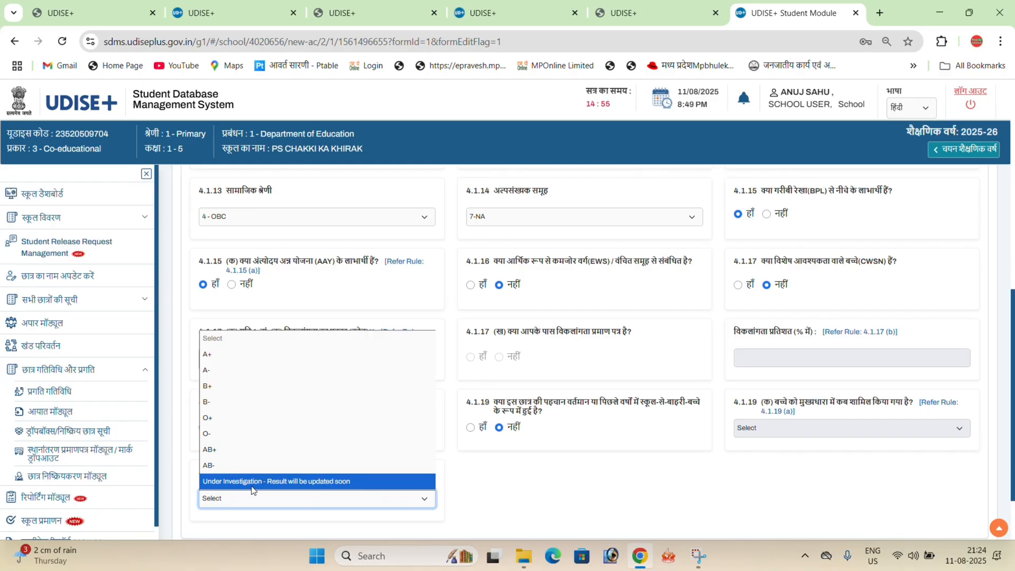
click(344, 481)
scroll(799, 423, down, 3)
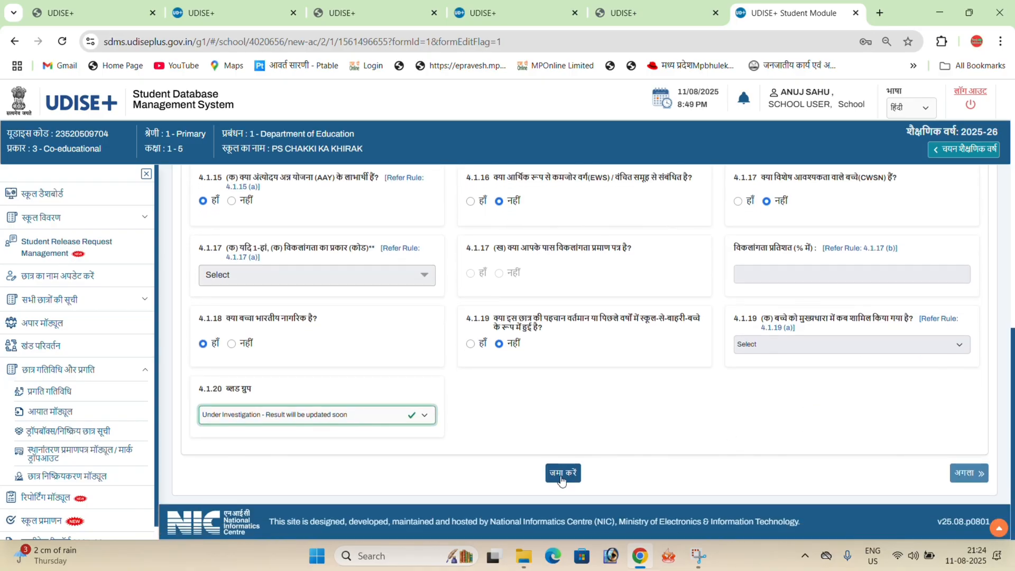
click(562, 473)
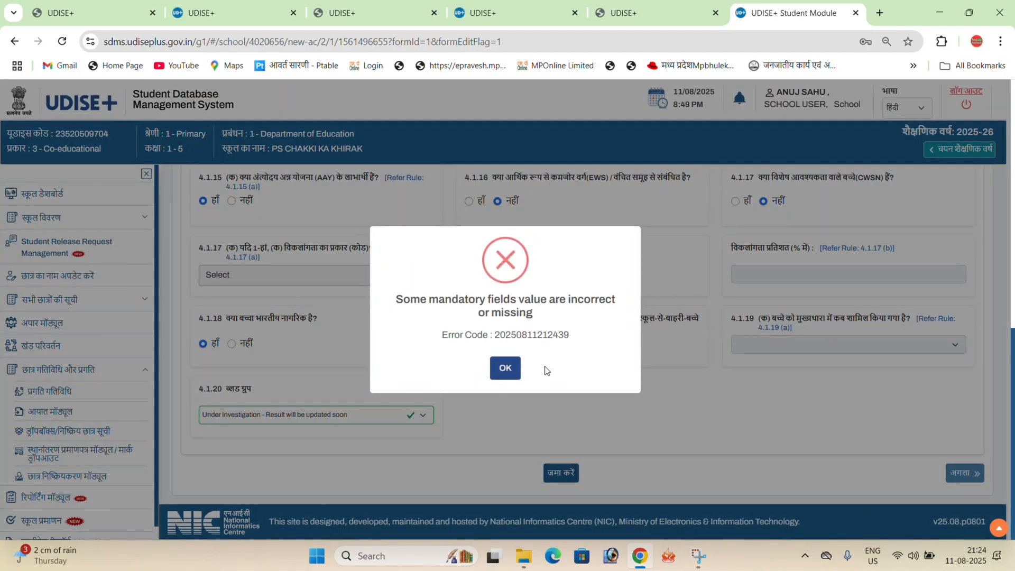
click(505, 368)
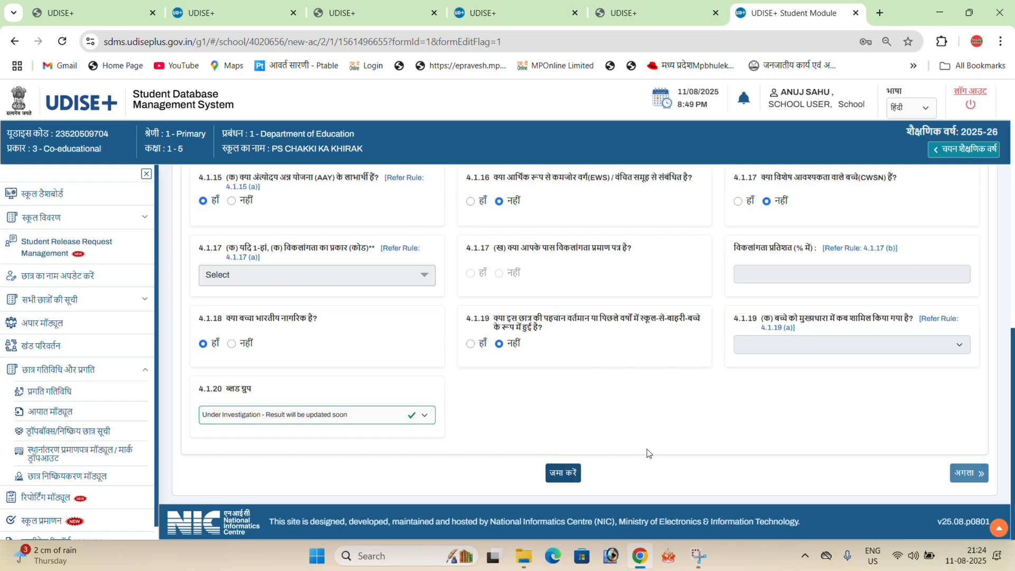
- Replace the mobile number in field 4.1.10 (a) with a valid 10-digit number and submit the General Profile
scroll(649, 449, up, 5)
scroll(649, 449, up, 3)
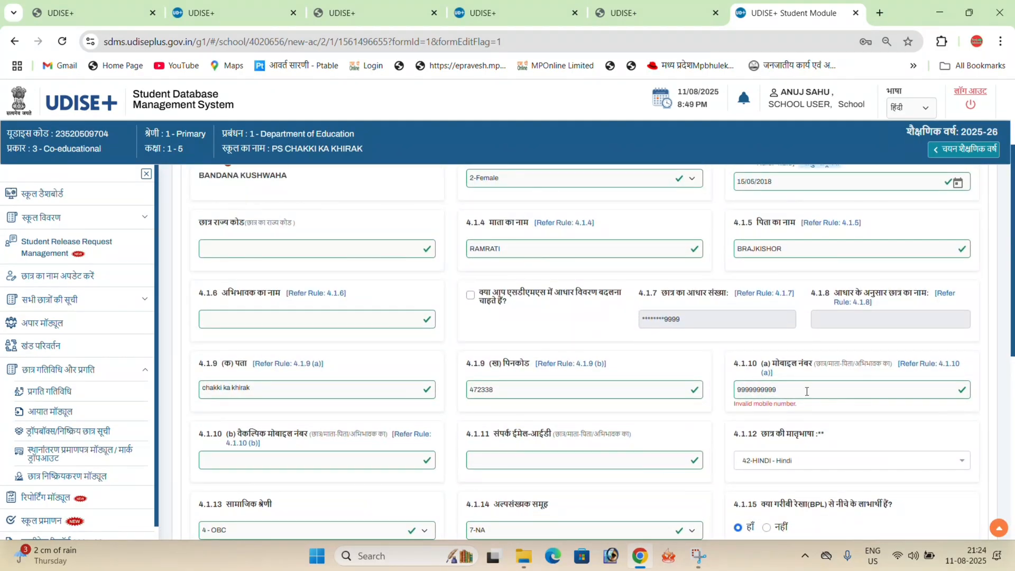
double_click(782, 391)
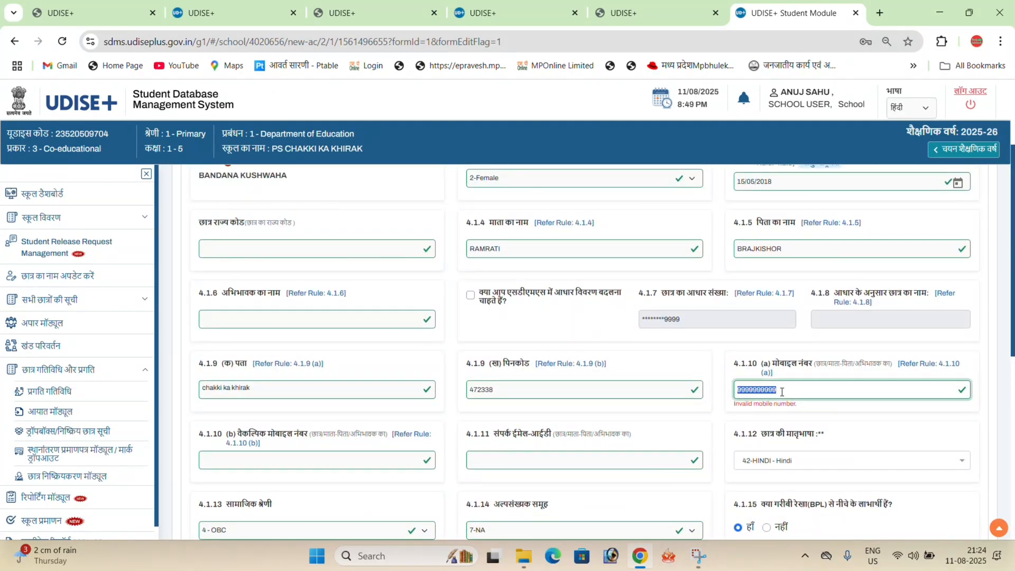
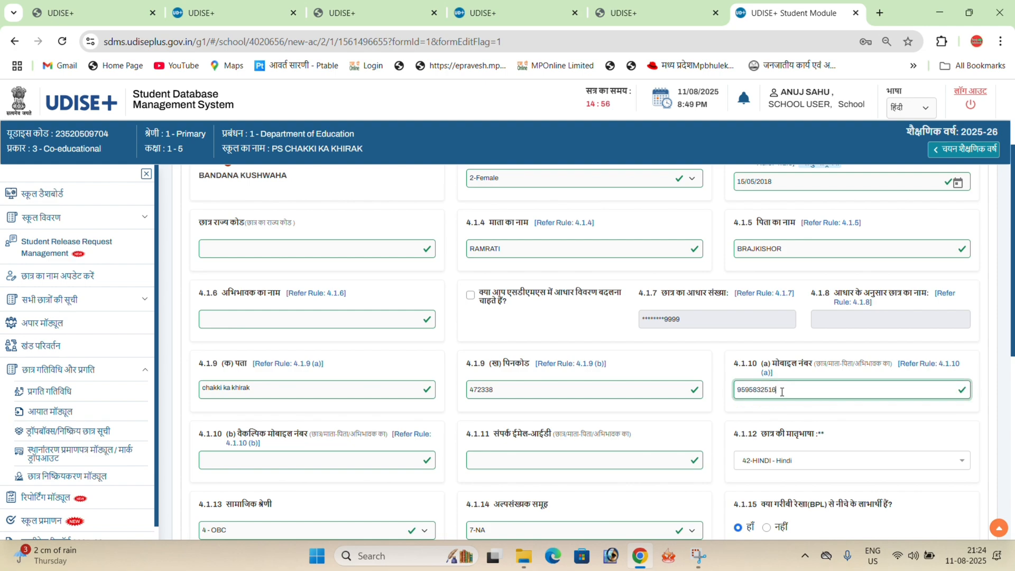
scroll(512, 363, down, 7)
click(561, 473)
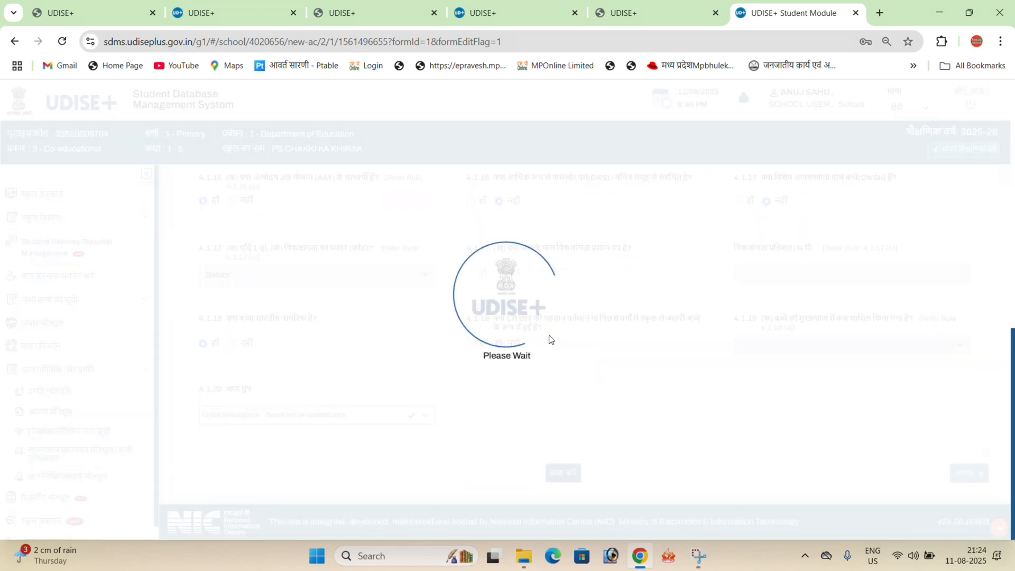
click(505, 349)
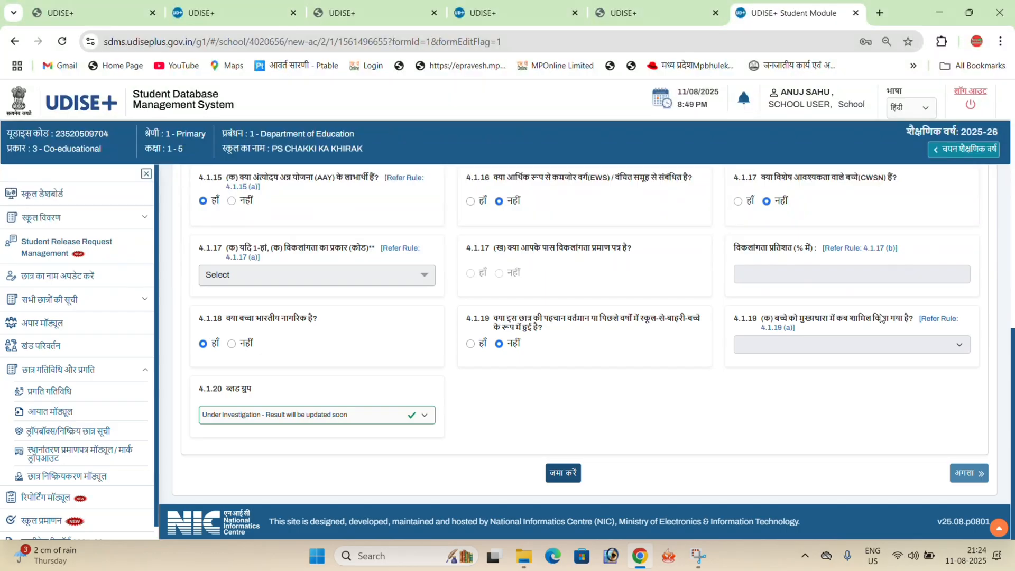
- Proceed to the student's Enrolment Profile and set the class/section roll number to 2
scroll(752, 329, up, 4)
scroll(670, 252, up, 5)
scroll(682, 297, down, 10)
click(967, 473)
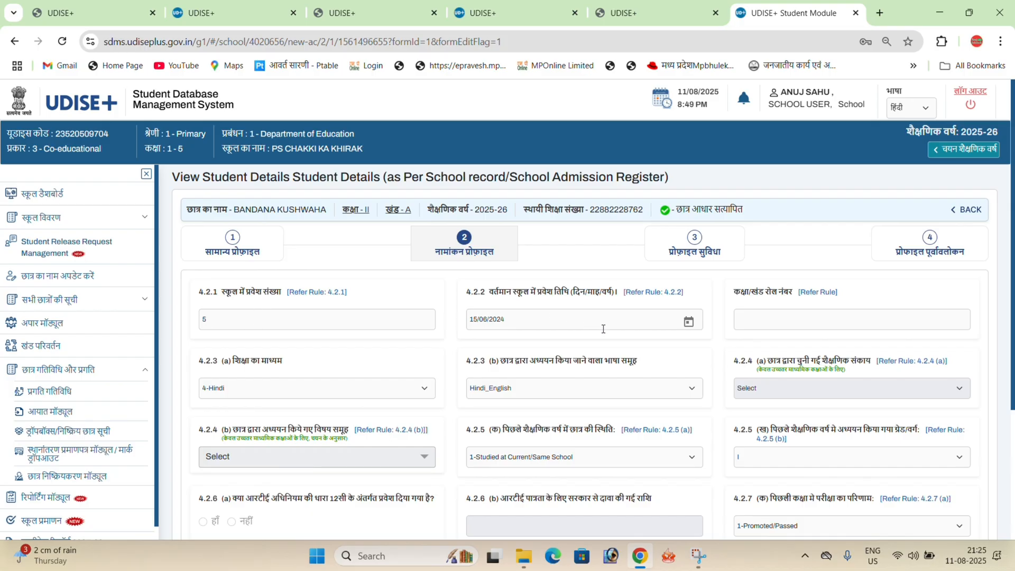
click(819, 321)
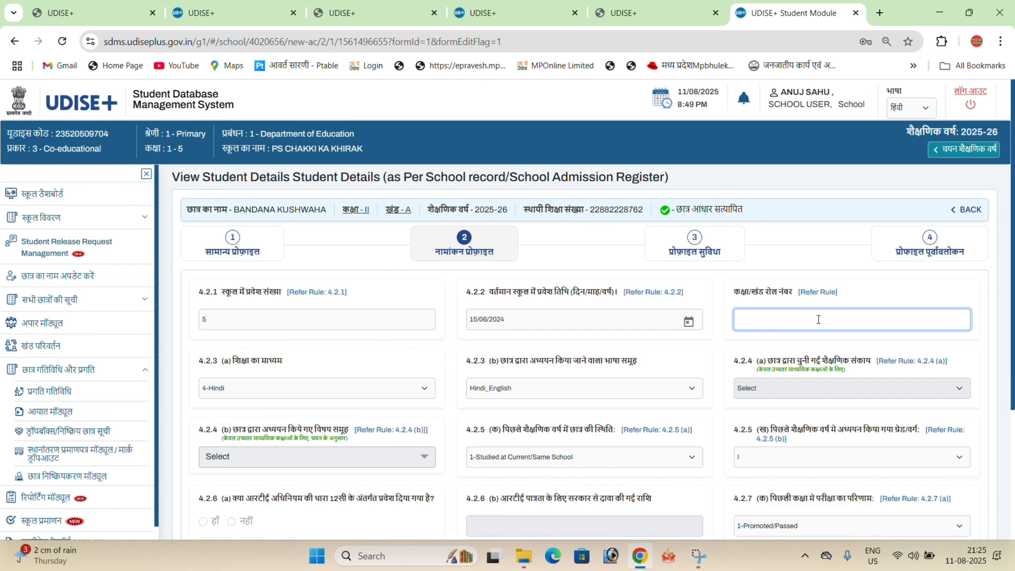
text(2)
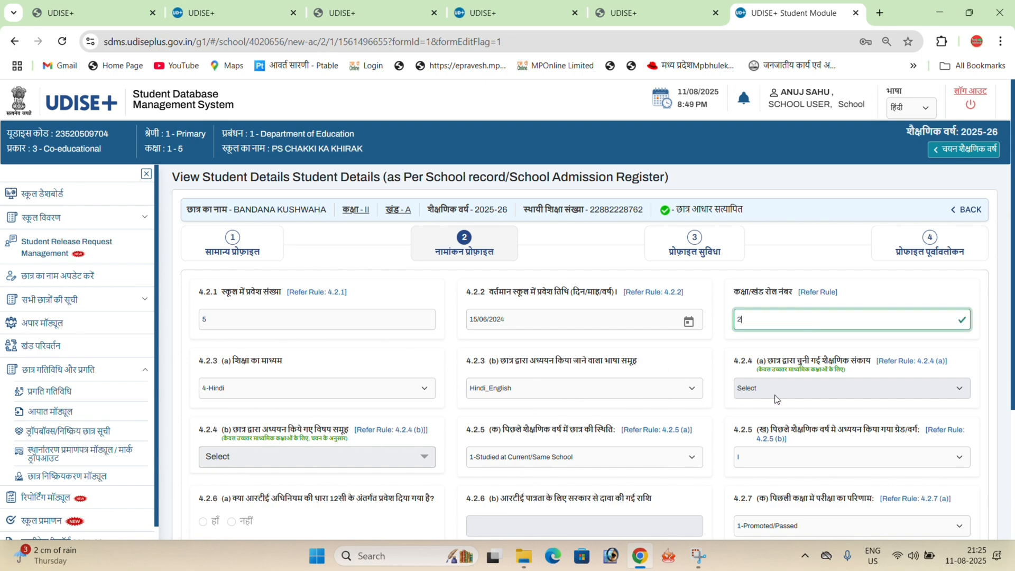
- Submit the Enrolment Profile with its remaining prefilled values and proceed to the Facility Profile
scroll(592, 318, down, 2)
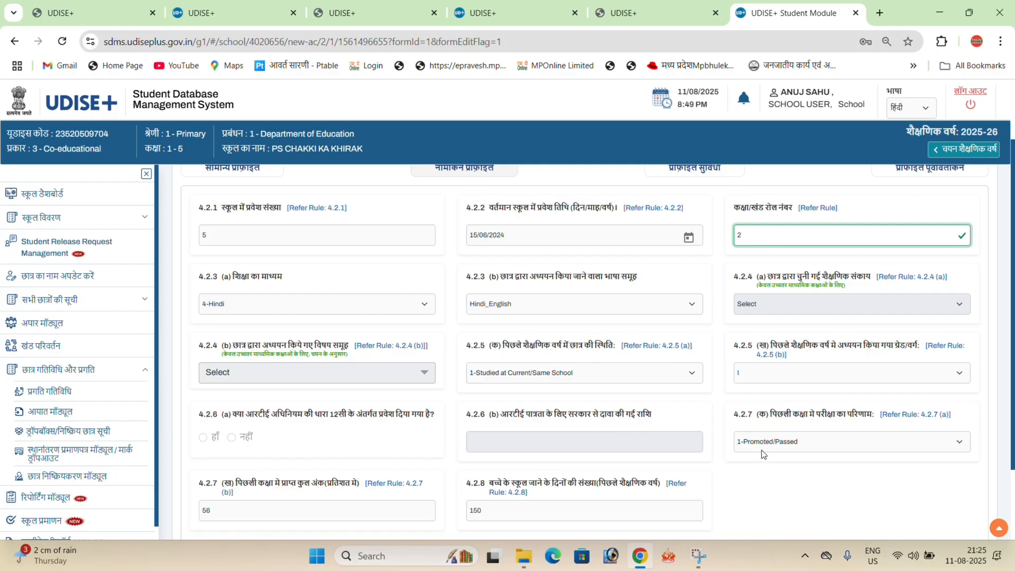
scroll(459, 378, down, 1)
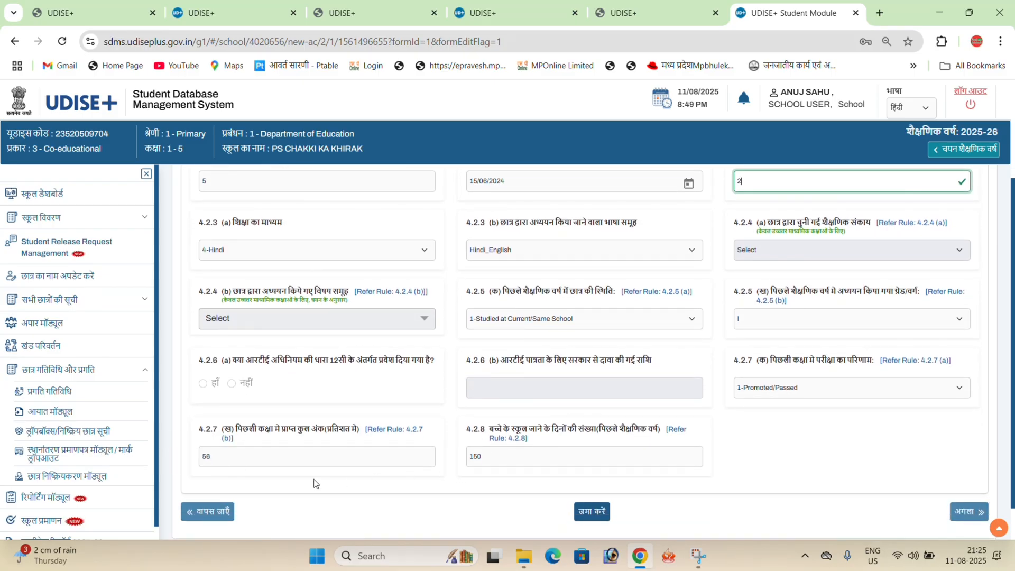
click(601, 512)
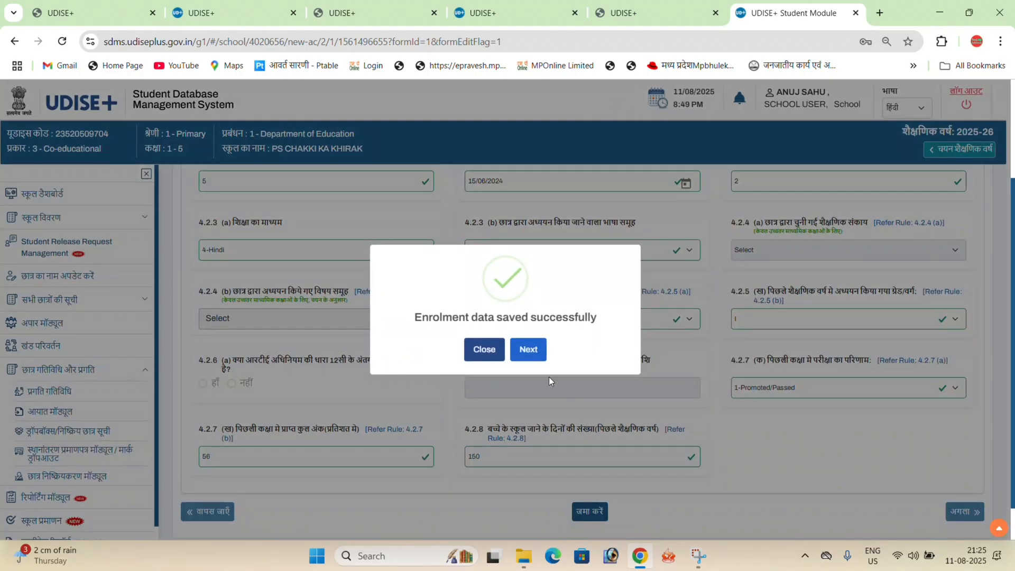
click(531, 351)
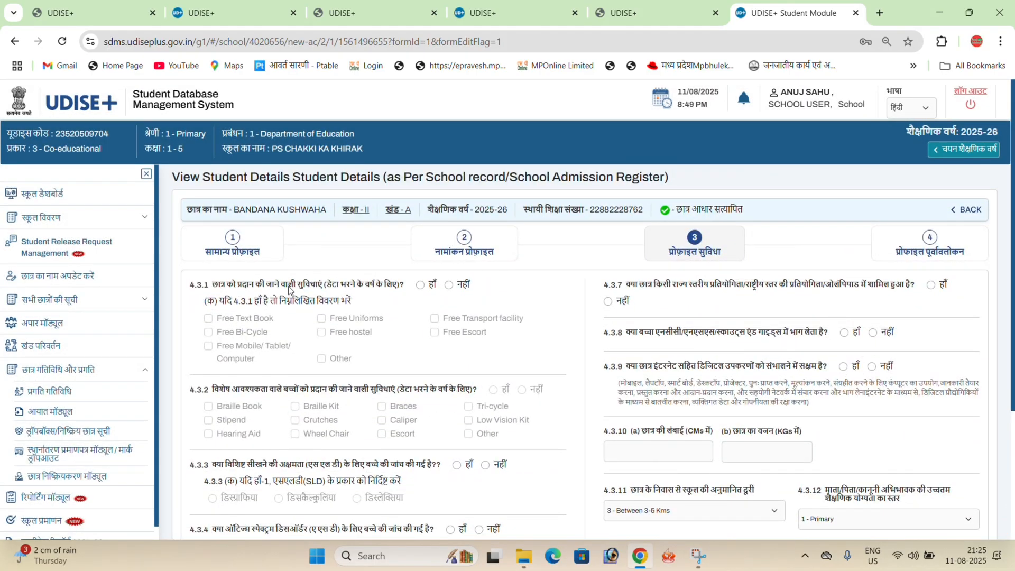
- Answer Yes to facilities provided in 4.3.1 and select Free Text Book and Free Uniforms
click(421, 286)
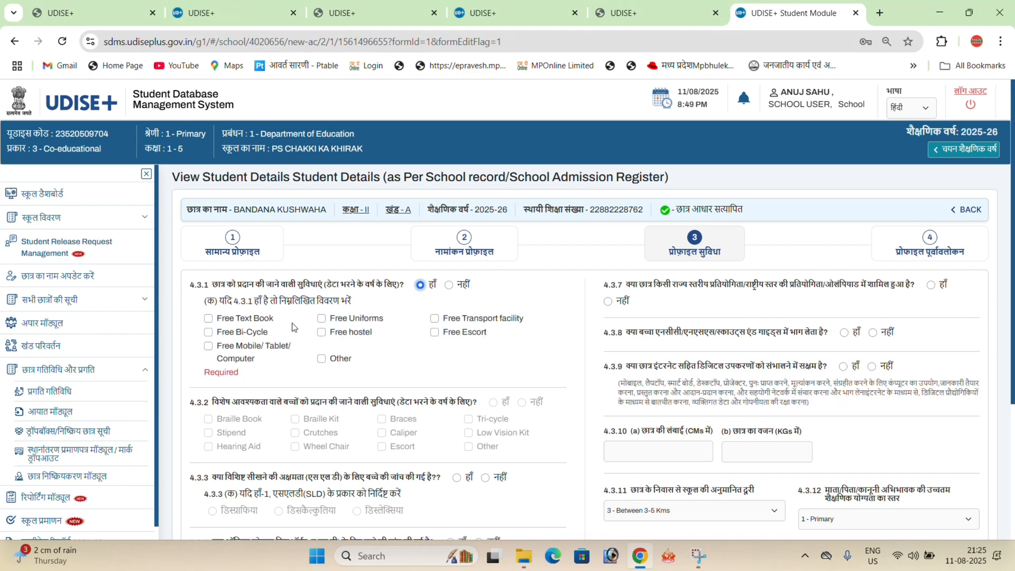
click(241, 320)
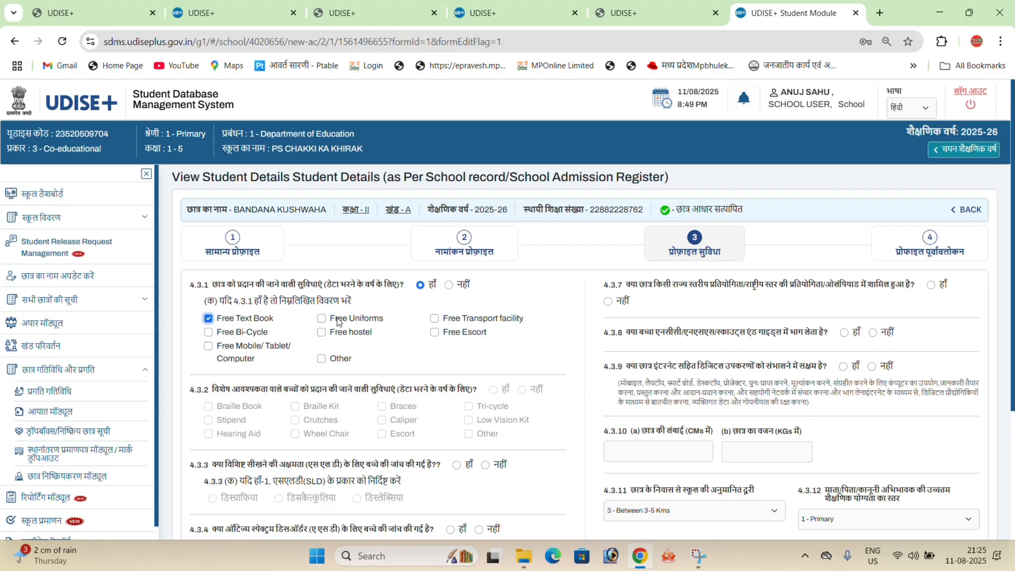
click(357, 321)
- Answer No to the SLD, autism, ADHD and gifted-child questions in 4.3.3 to 4.3.6
scroll(483, 407, down, 1)
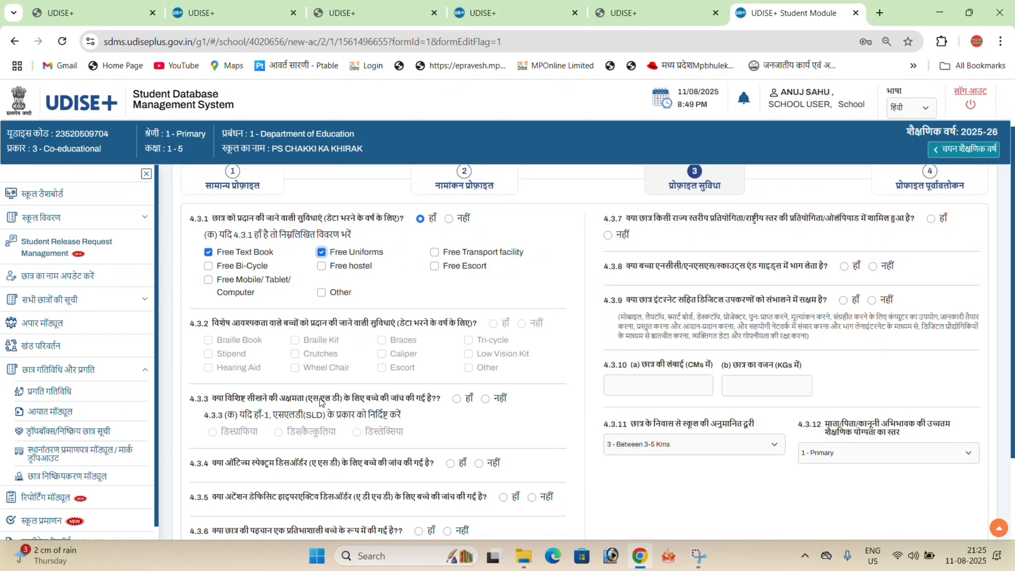
click(486, 399)
click(479, 463)
scroll(525, 389, down, 3)
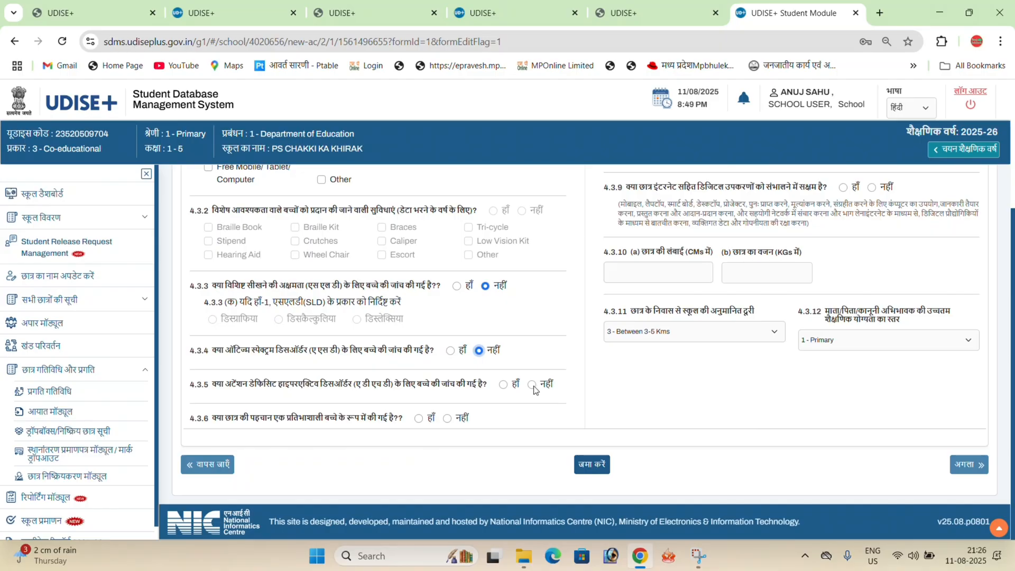
click(532, 385)
click(448, 418)
- Answer No to the competitions, NCC/NSS/Scouts and digital-device questions in 4.3.7 to 4.3.9
scroll(680, 449, up, 3)
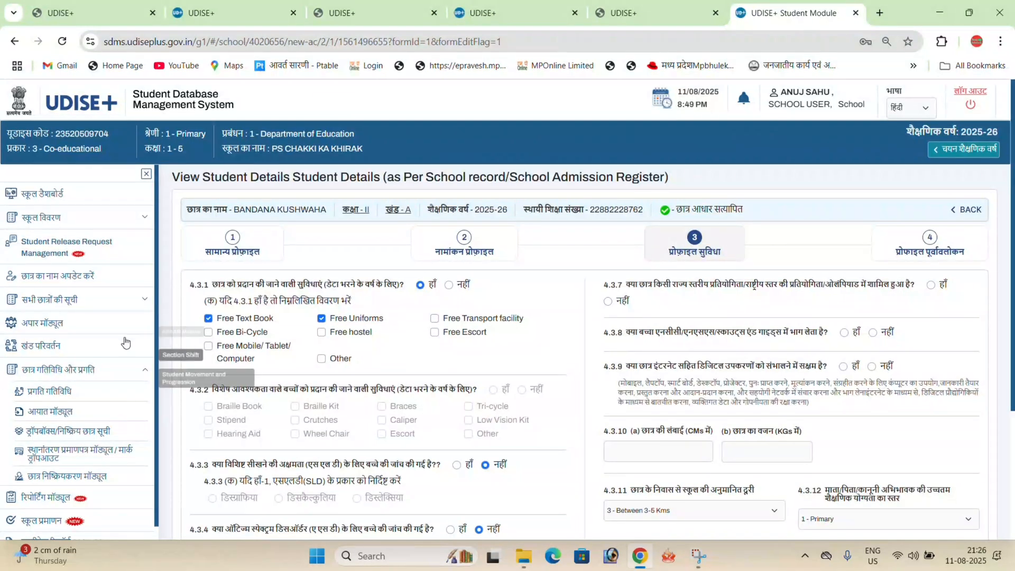
click(608, 302)
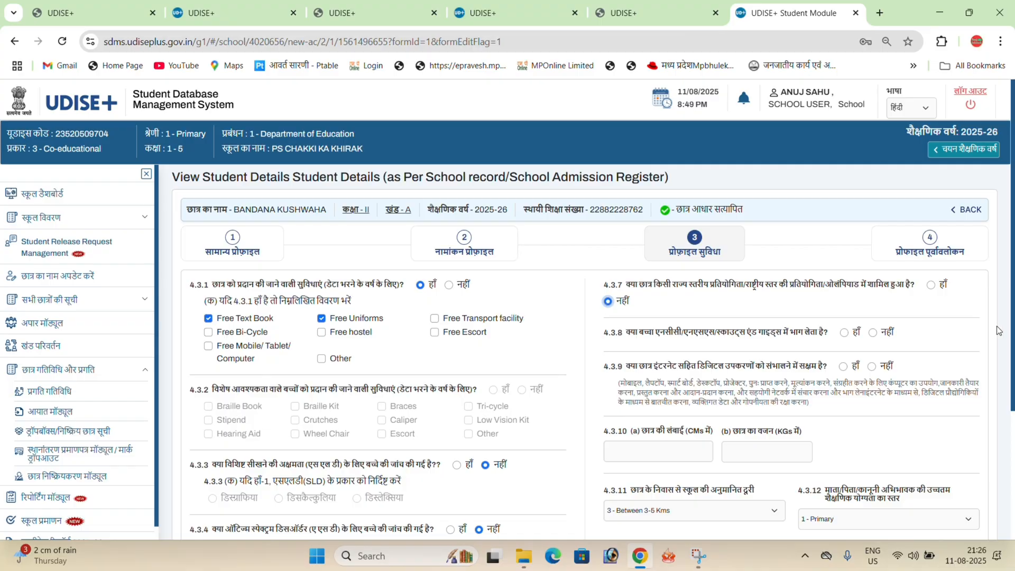
click(873, 332)
click(872, 366)
scroll(773, 391, down, 1)
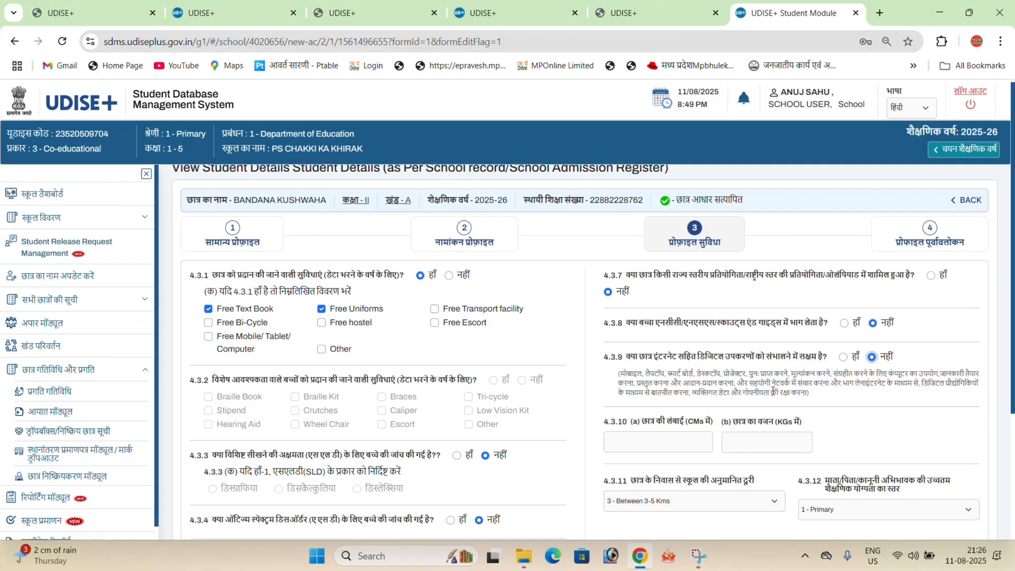
- Set the student's height to 121 cm and weight to 31 kg in 4.3.10
scroll(773, 391, down, 2)
click(667, 318)
text(1)
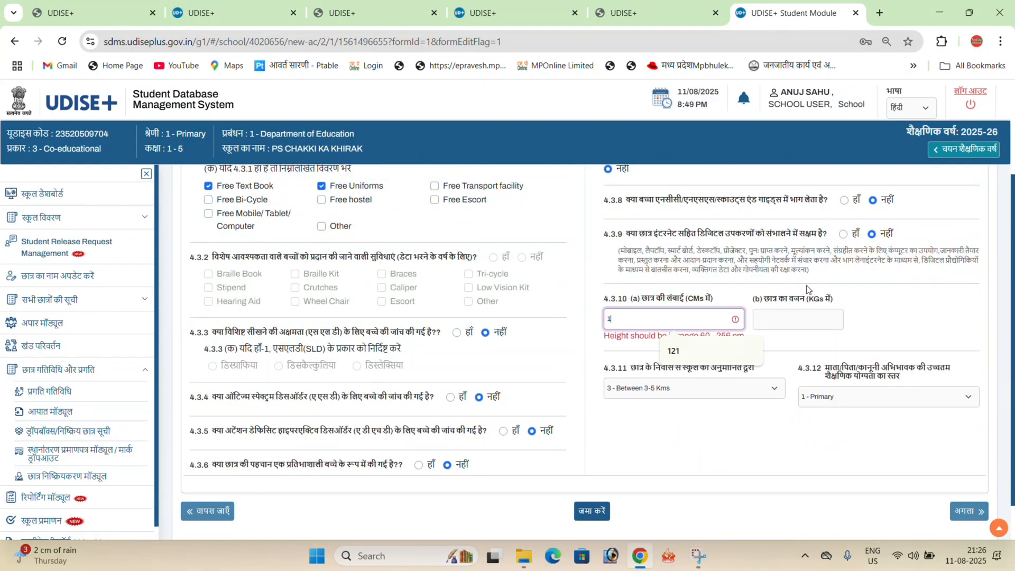
text(21)
click(771, 316)
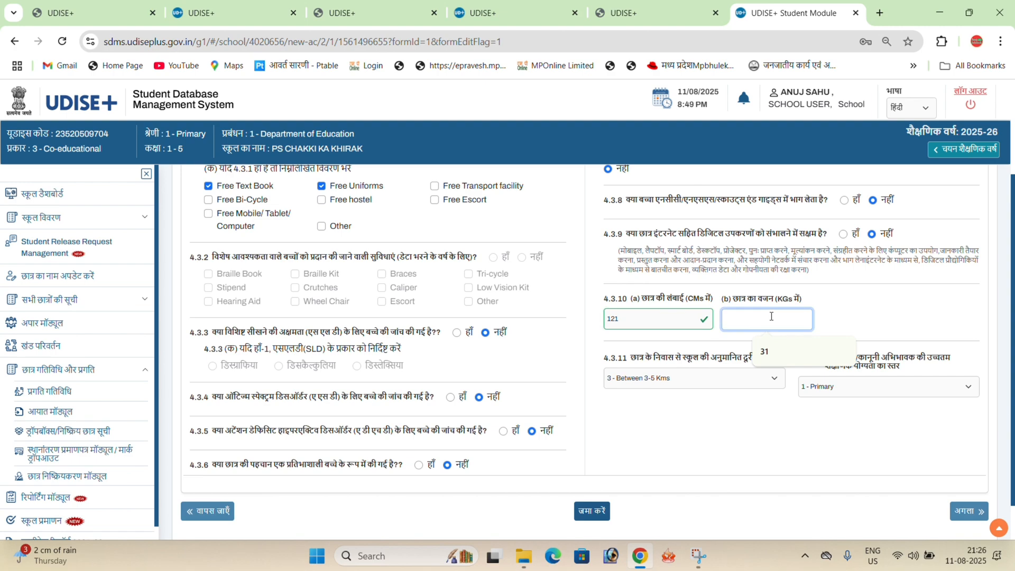
text(31)
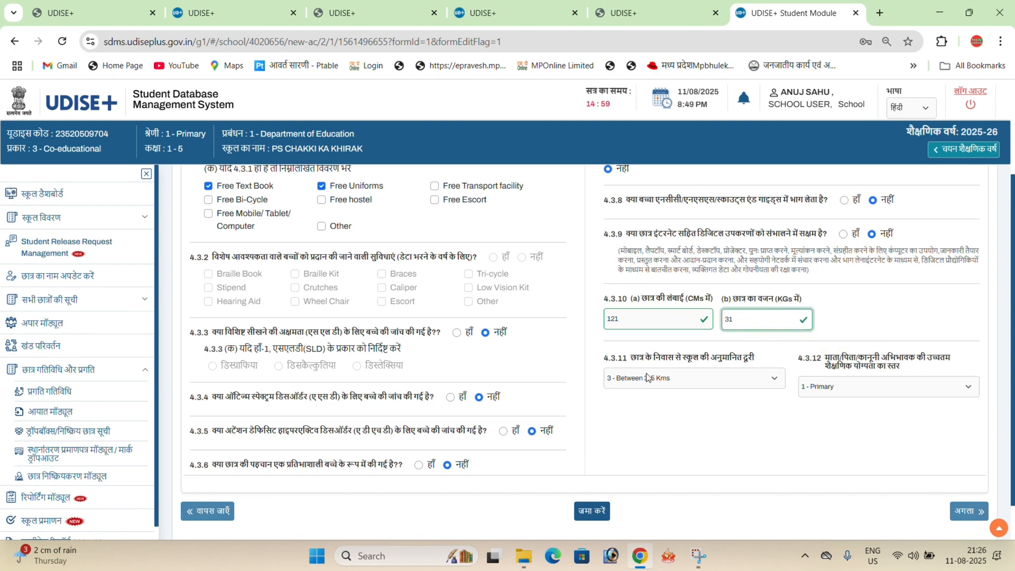
- Set residence distance to "1 - Less than 1 km" and parent education to "3 - Secondary or Equivalent", submitting the Facility Profile and proceeding to the preview
click(656, 385)
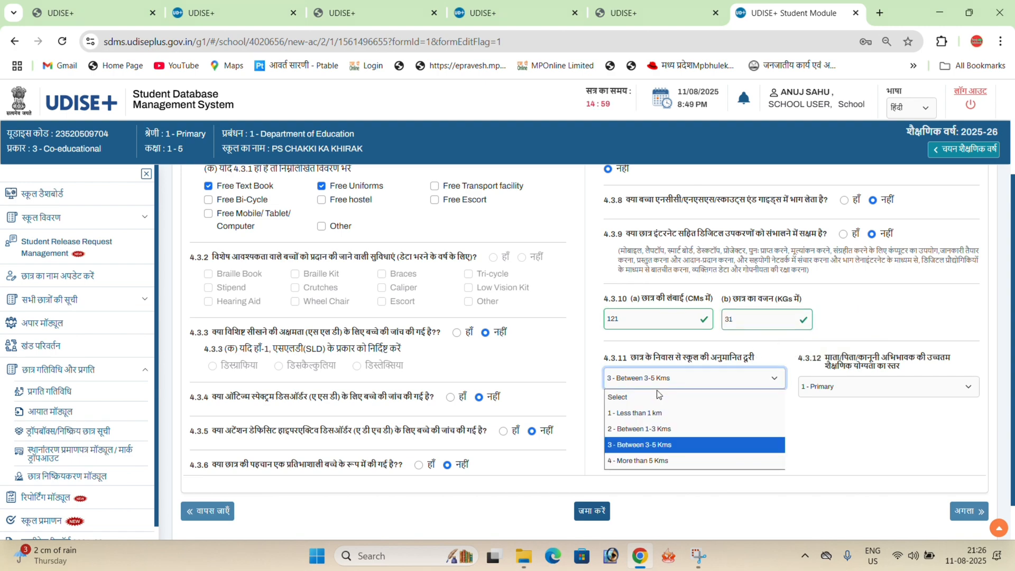
click(671, 420)
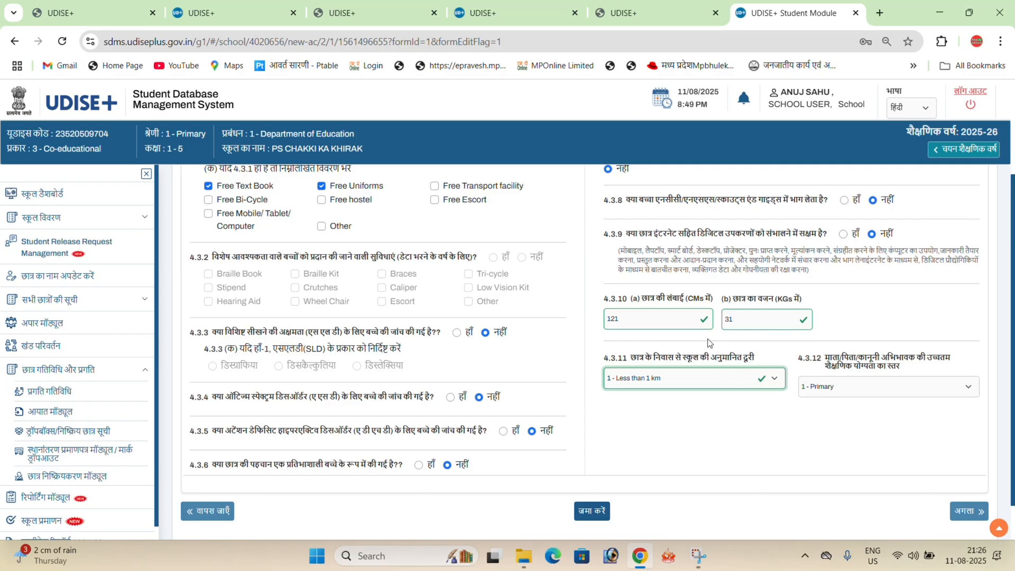
click(849, 392)
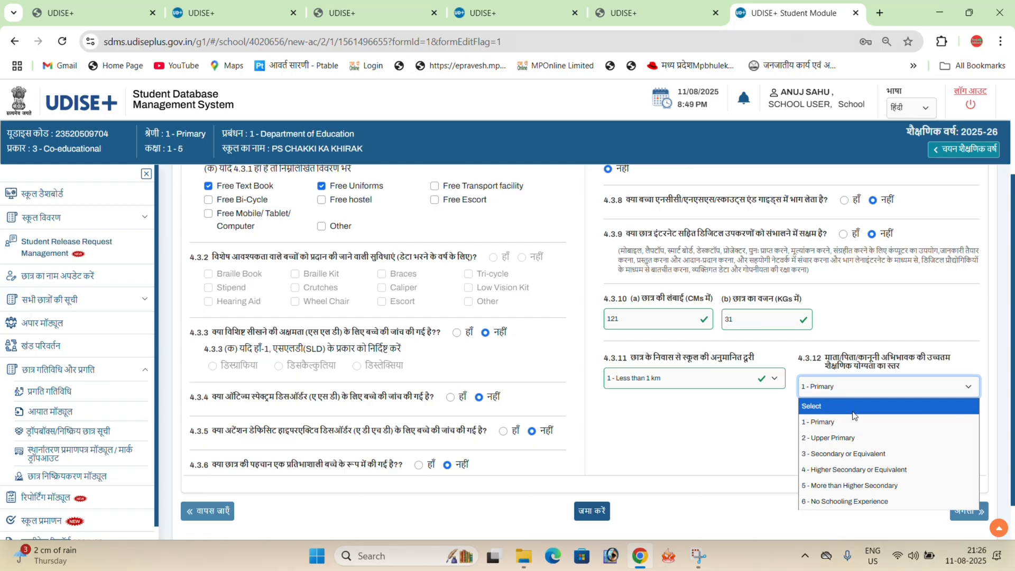
click(862, 455)
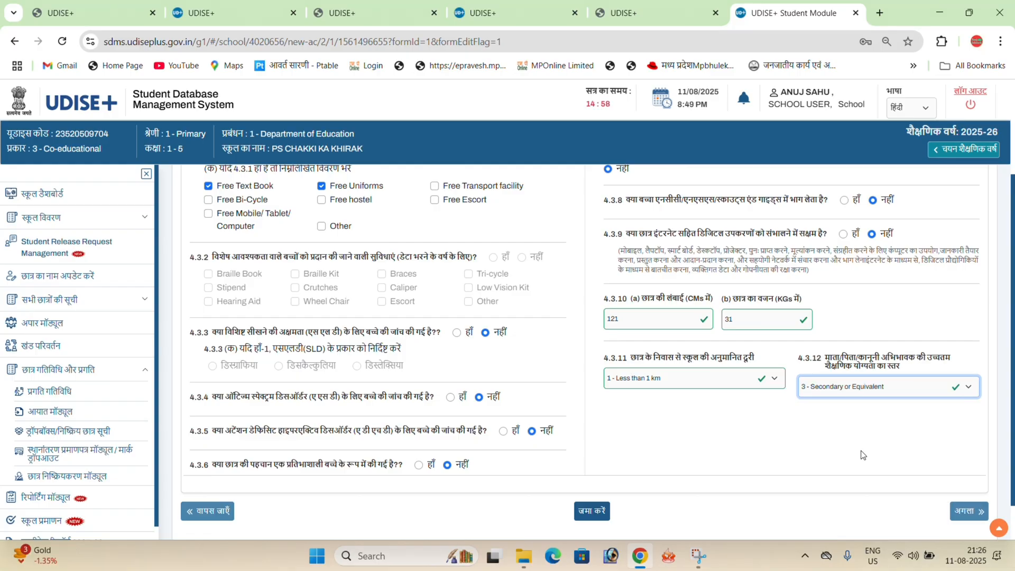
click(582, 512)
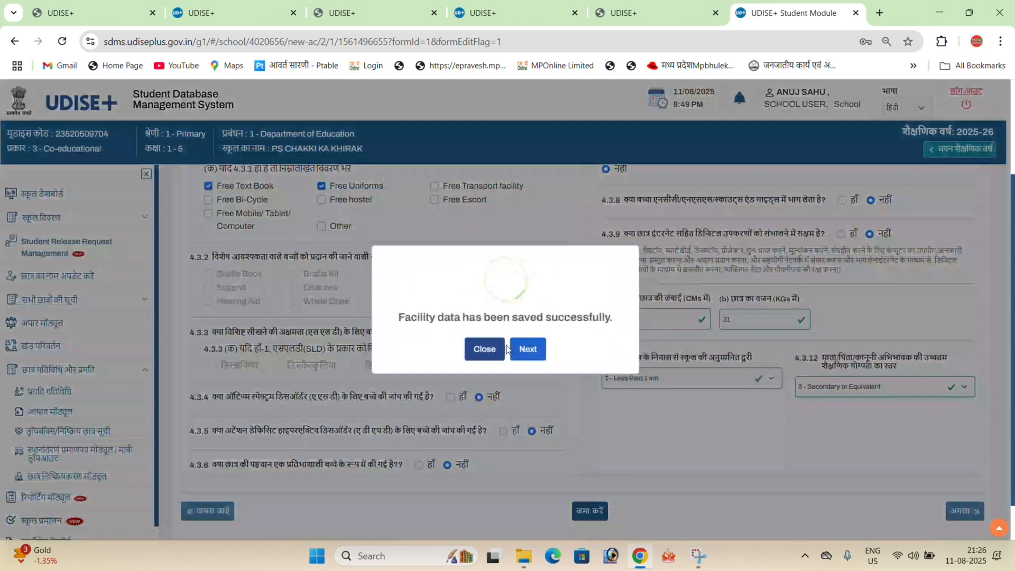
click(525, 349)
- Switch the site language to English, complete the student's data from the Profile Preview and proceed to the next student
scroll(689, 238, down, 10)
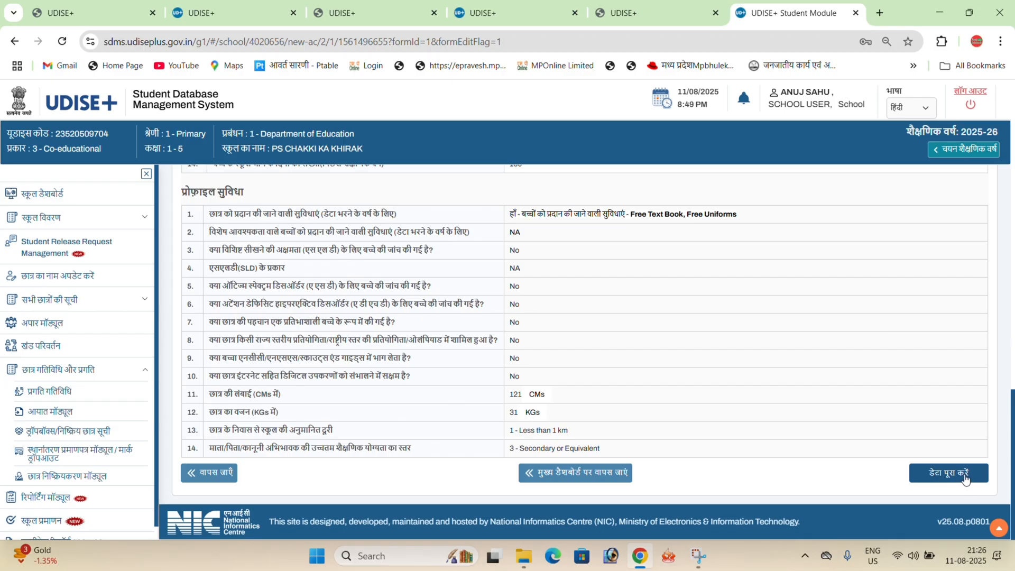
click(902, 110)
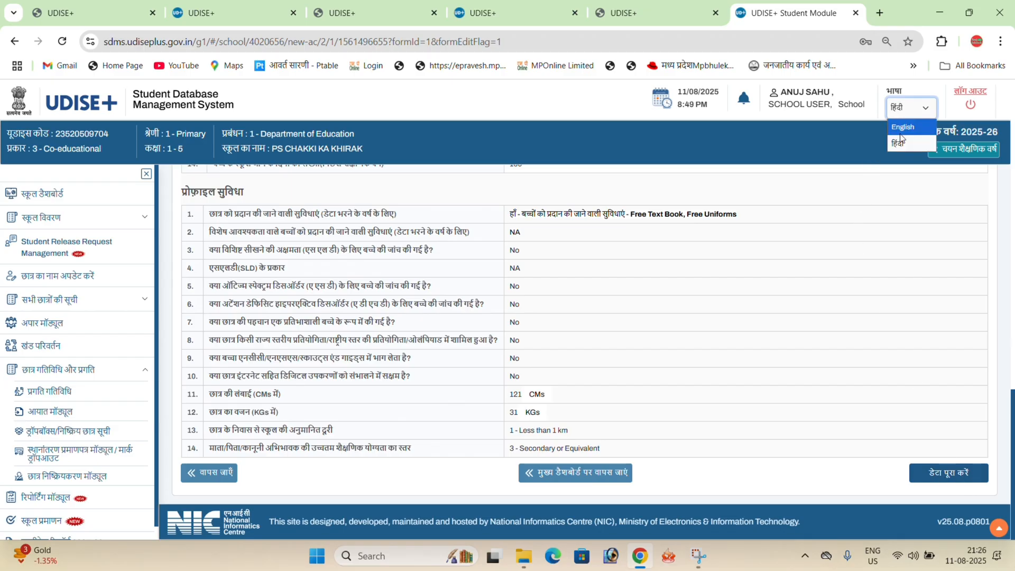
click(902, 126)
scroll(952, 380, down, 1)
click(959, 474)
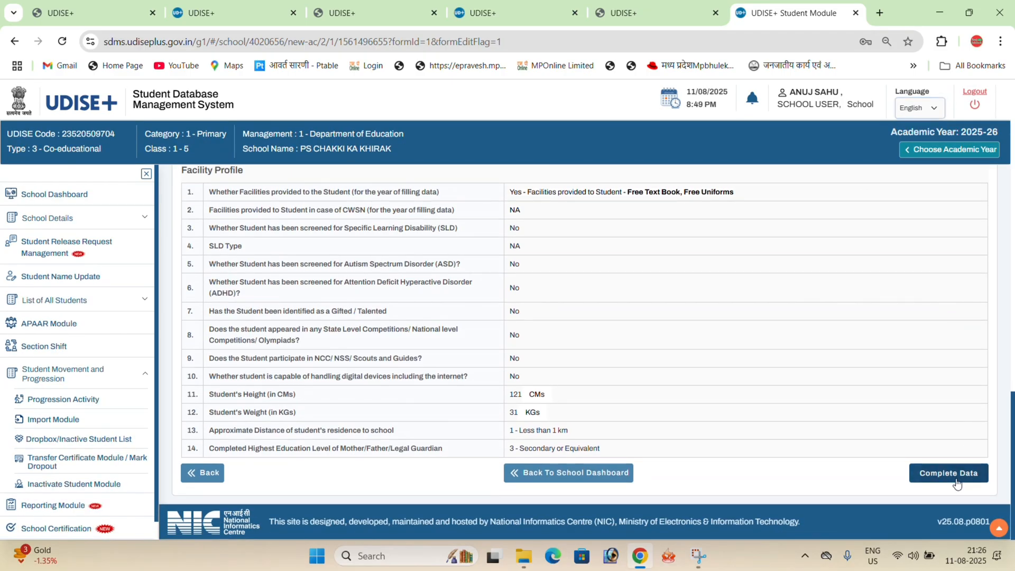
click(528, 356)
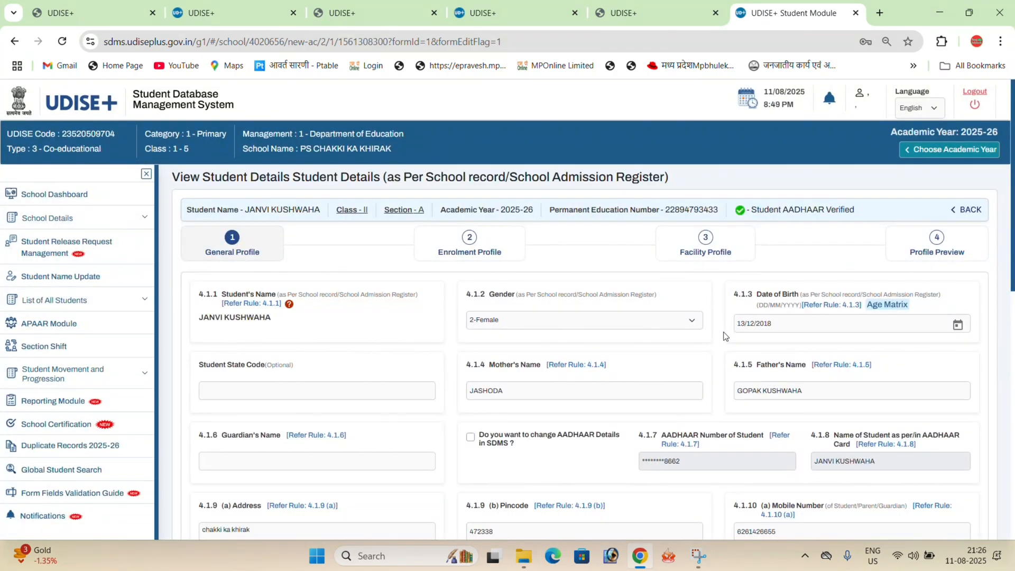
- Leave the next student's profile and reopen the class II section A student list from the School Dashboard
click(965, 210)
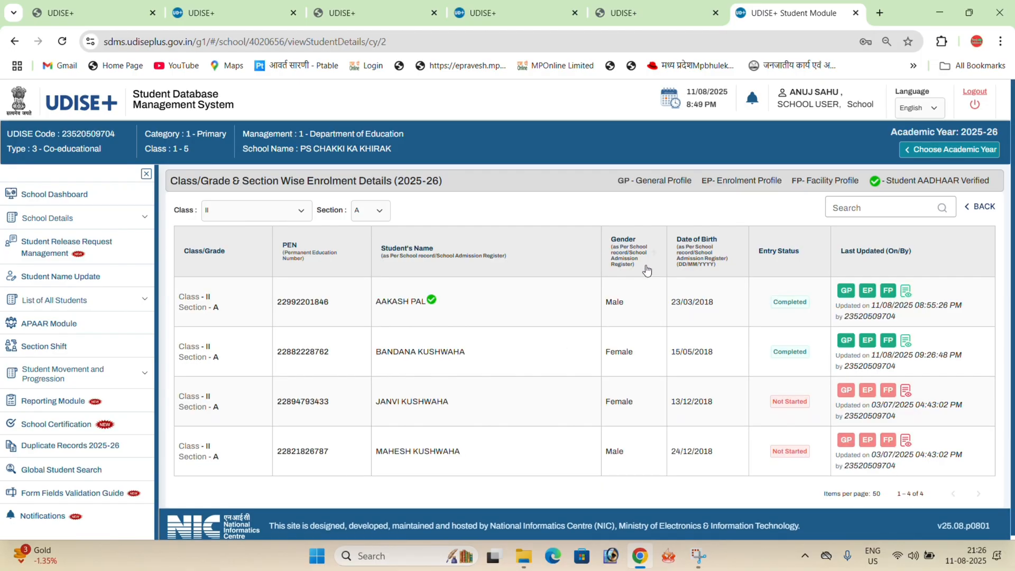
click(46, 204)
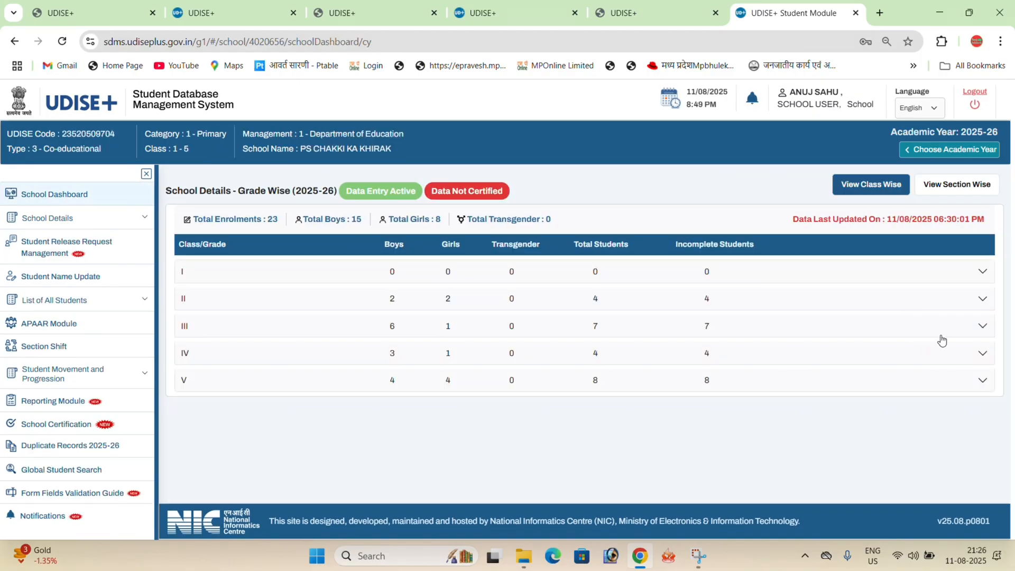
click(976, 305)
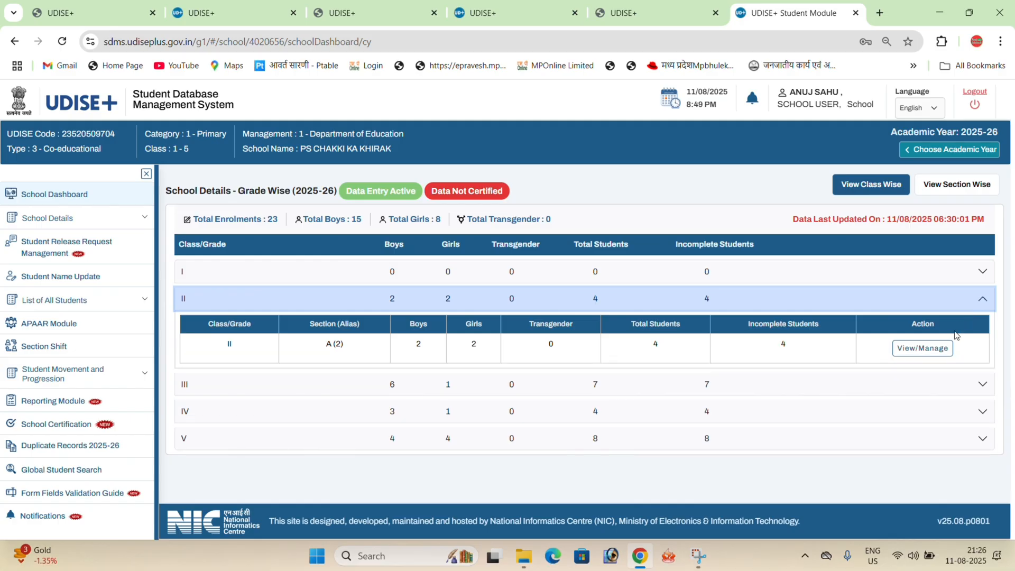
click(934, 349)
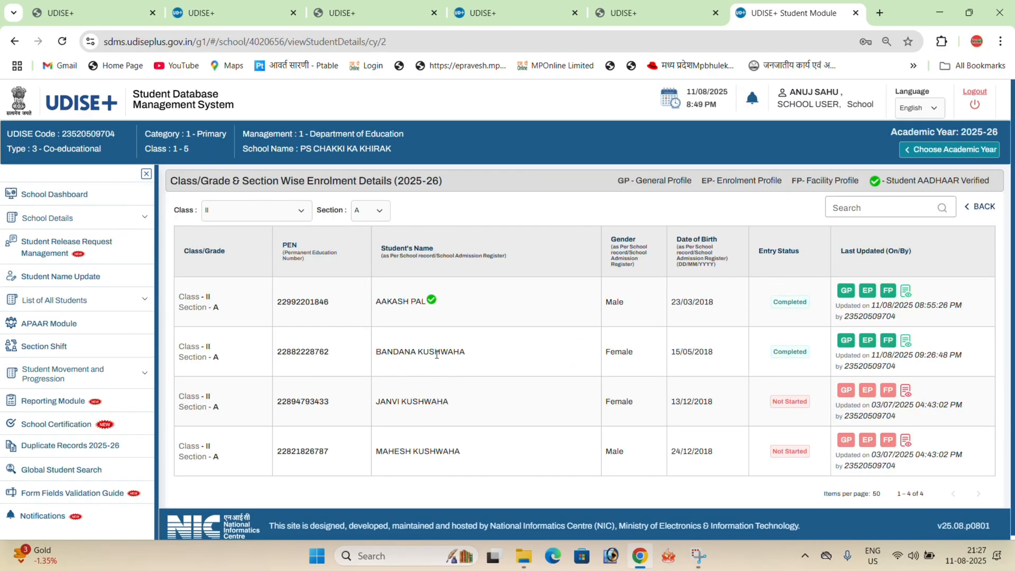
- Review the completed General Profile of the second student in the list, then return to the student list
click(846, 341)
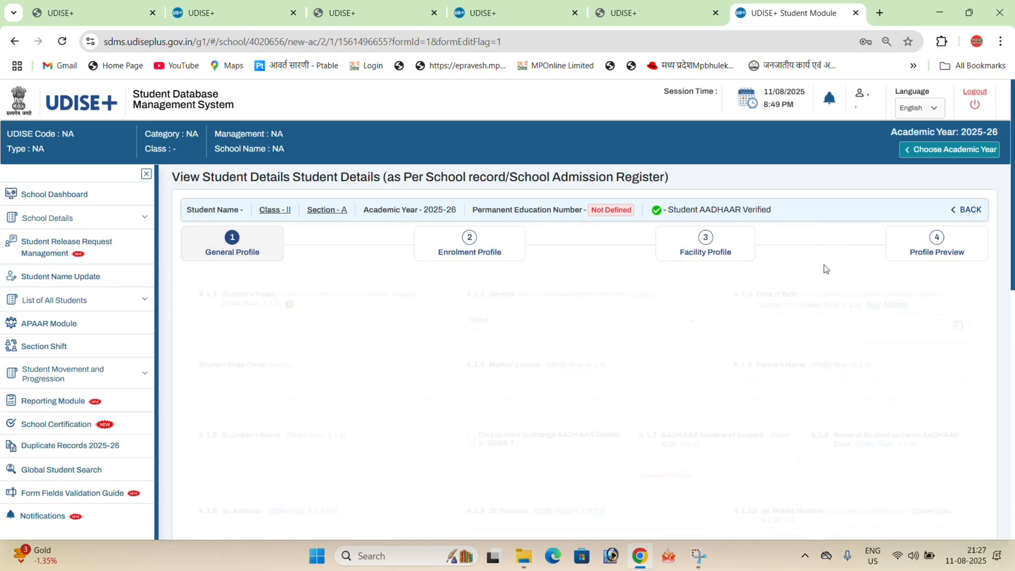
scroll(688, 312, down, 5)
scroll(714, 326, up, 5)
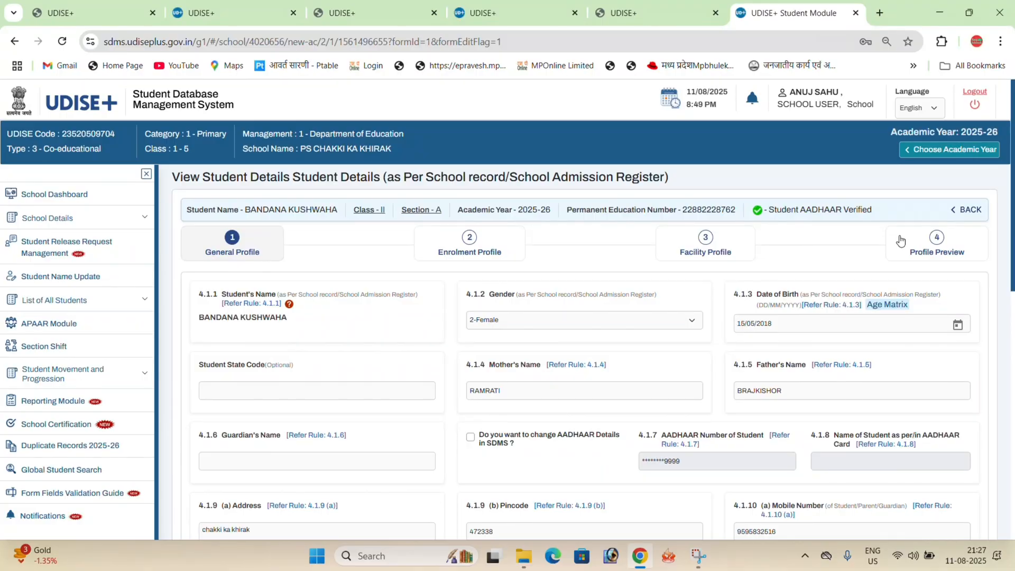
click(969, 211)
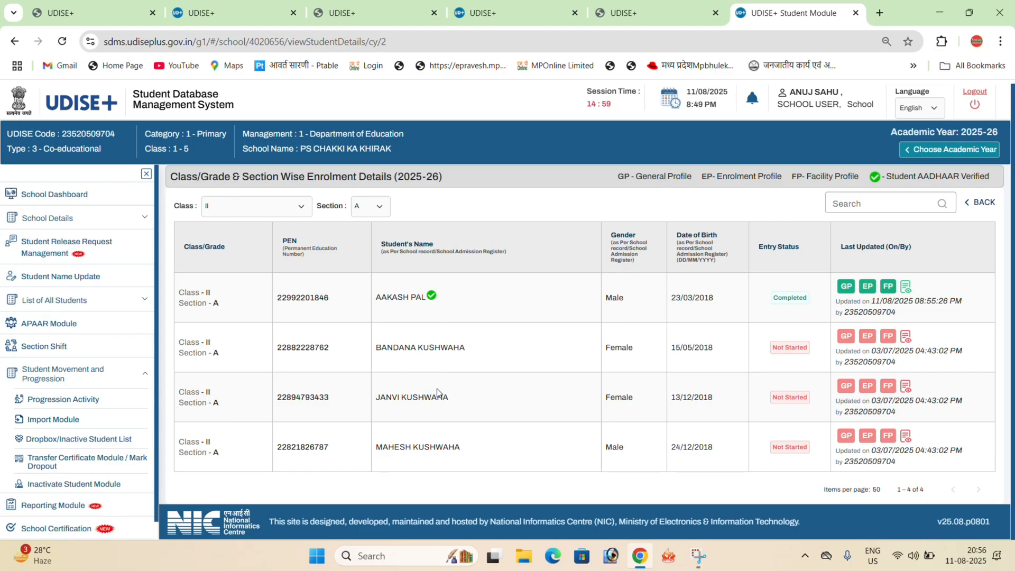
- Collapse and re-expand the Student Movement and Progression section to show its modules
click(130, 381)
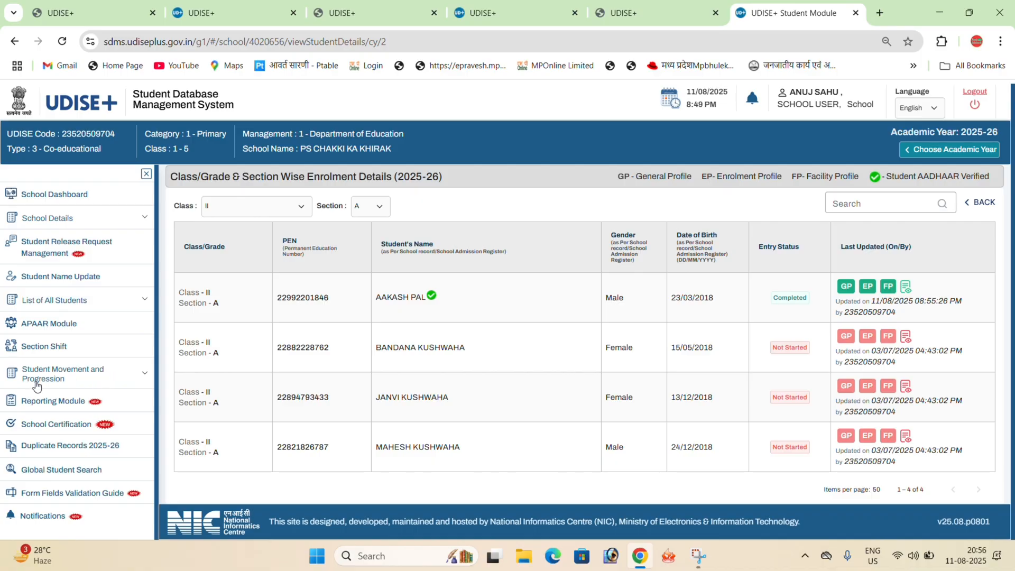
click(124, 377)
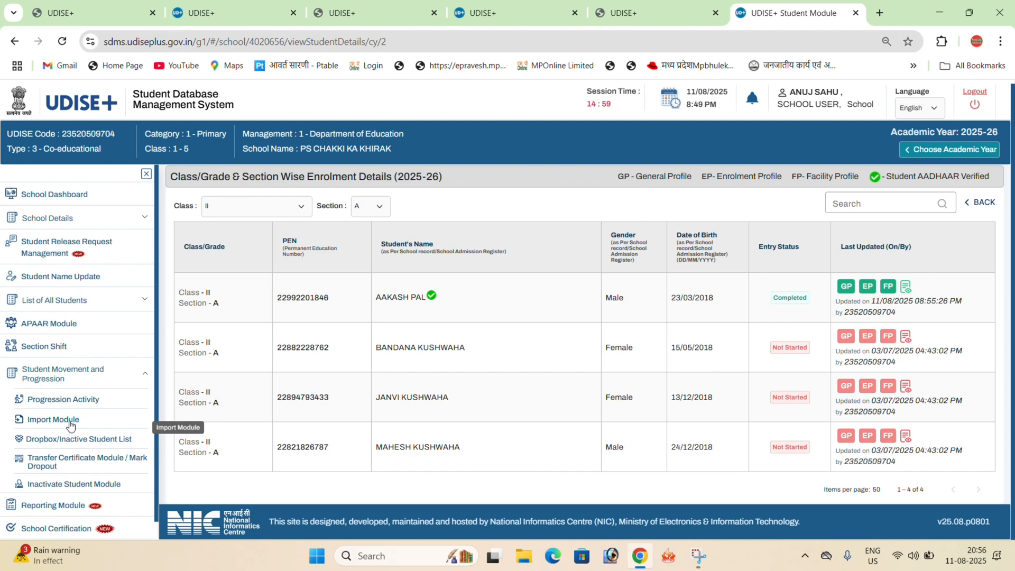
- Open the within-state student import form in the Import Module and go to its Student PEN field
click(71, 423)
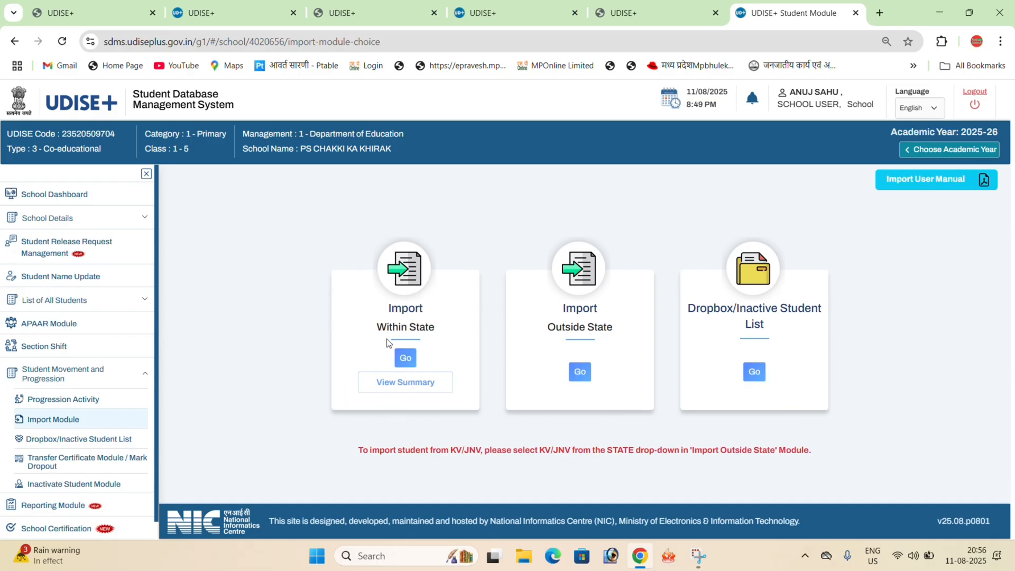
click(405, 358)
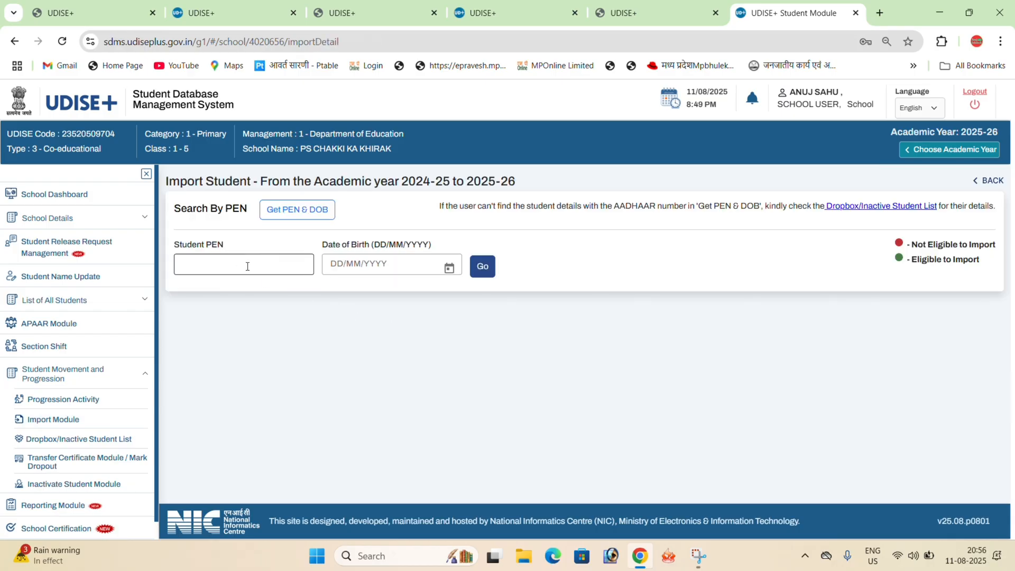
click(267, 263)
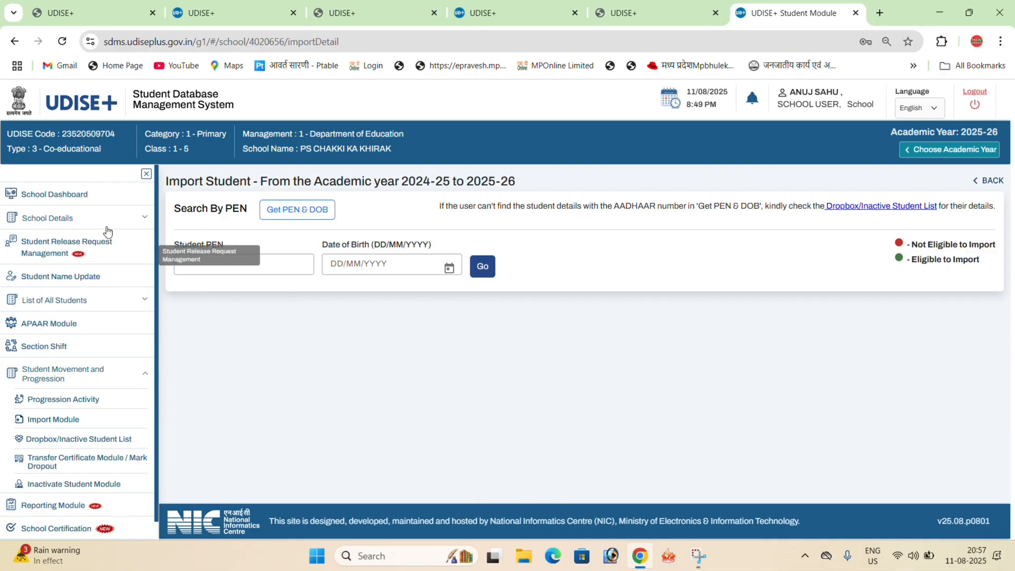
- Return to the School Dashboard and view the section details of classes II and III, leaving both collapsed
click(85, 195)
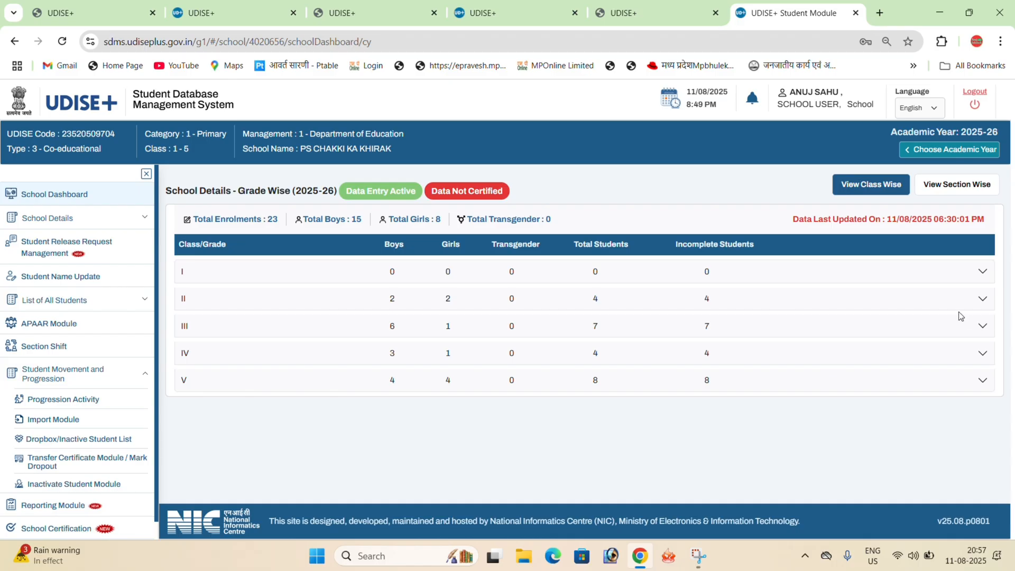
click(982, 299)
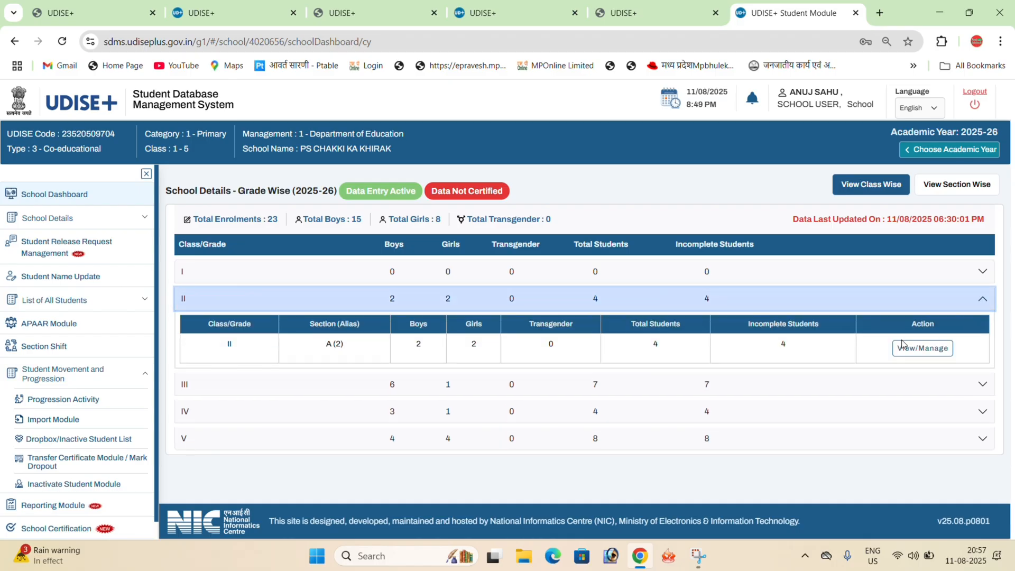
click(974, 385)
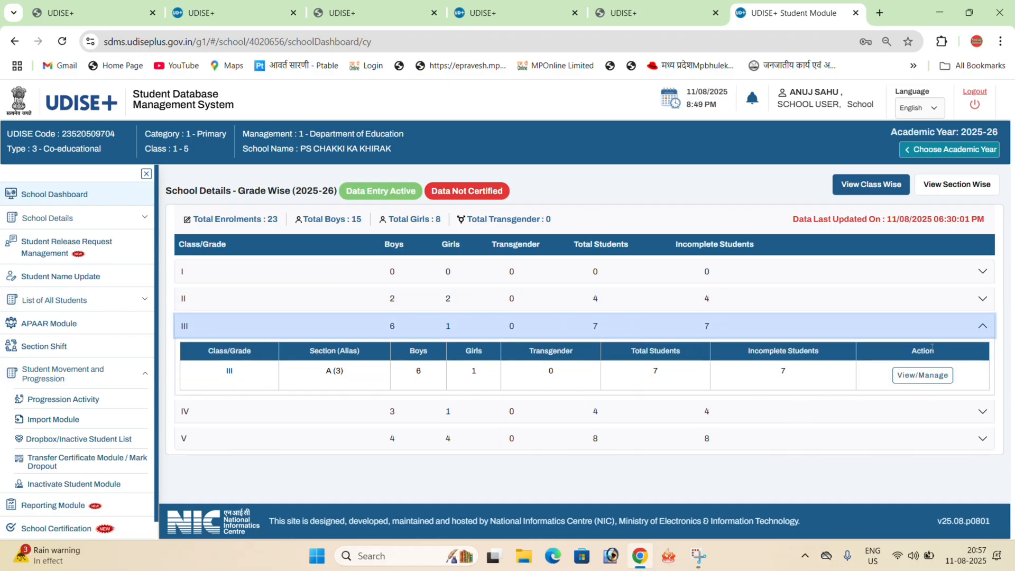
click(976, 333)
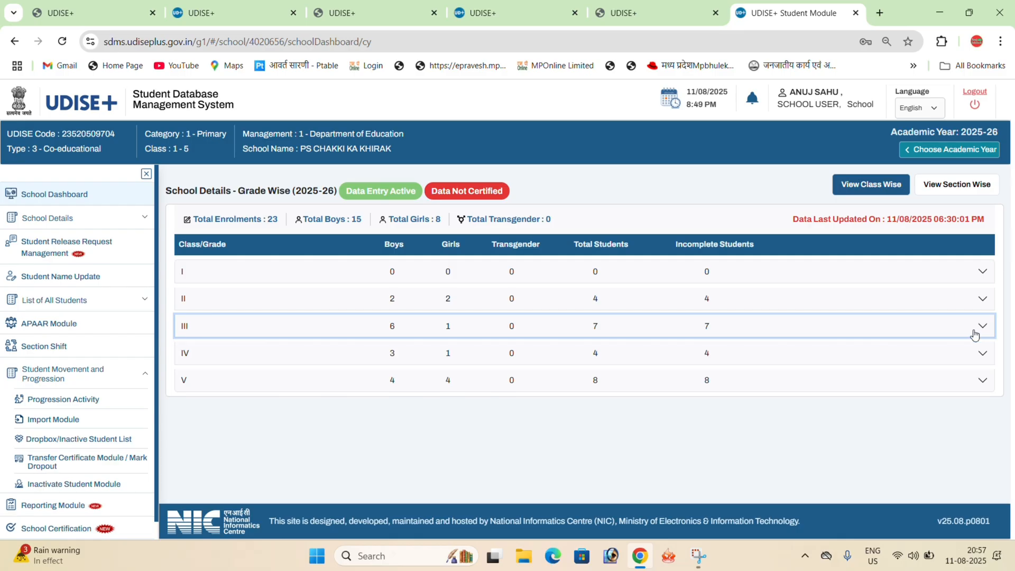